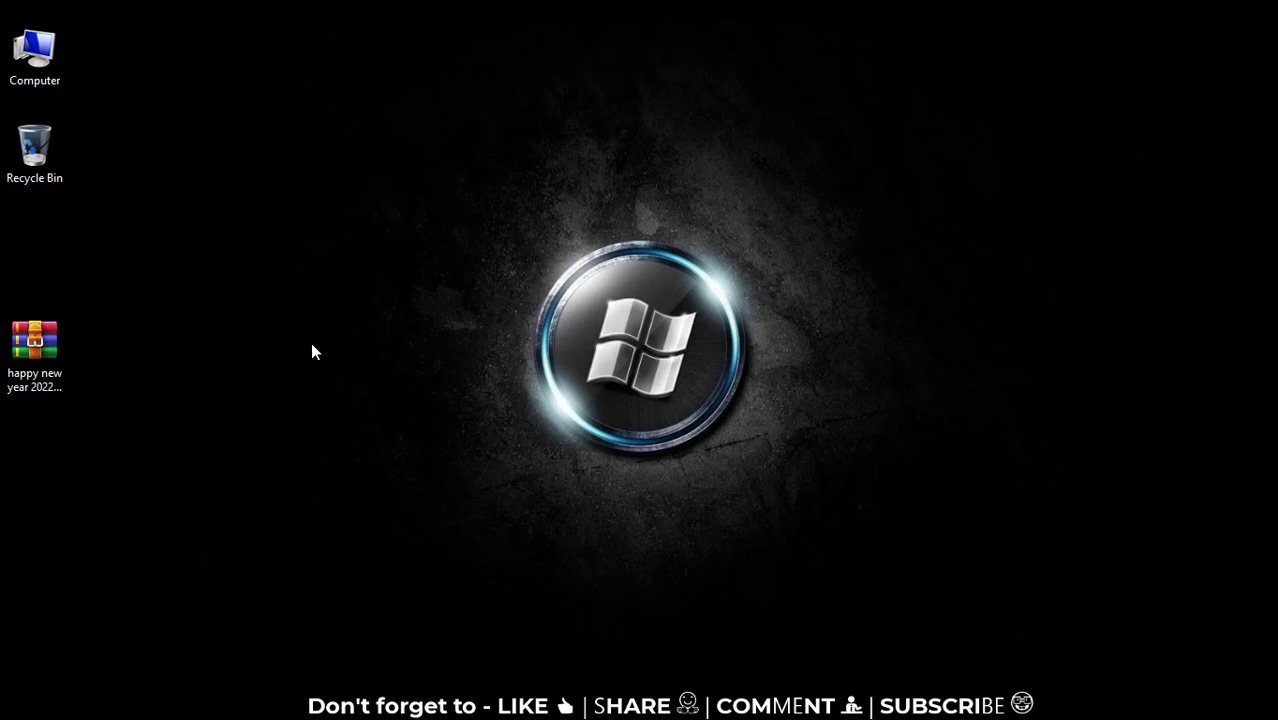
# Refresh the desktop and move the 'happy new year 2022 Banner' archive next to the Windows logo
pyautogui.rightClick(311, 311)
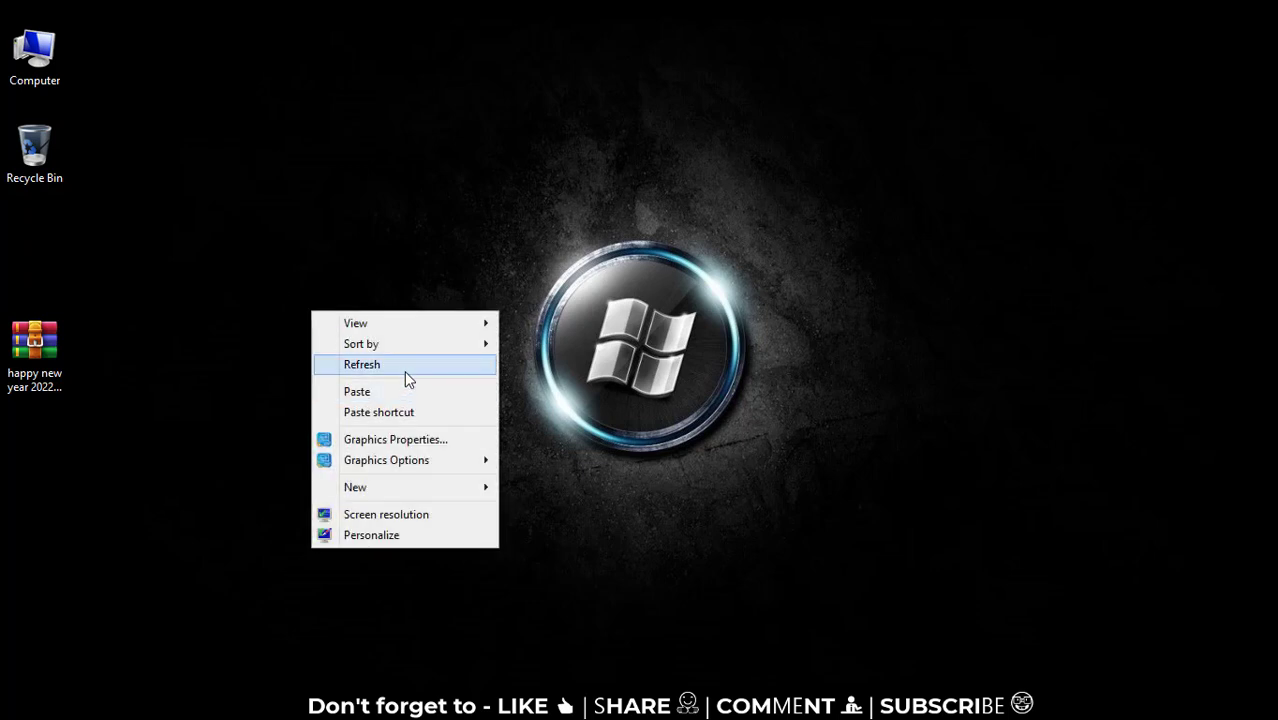
pyautogui.click(404, 366)
pyautogui.moveTo(58, 357); pyautogui.dragTo(750, 306)
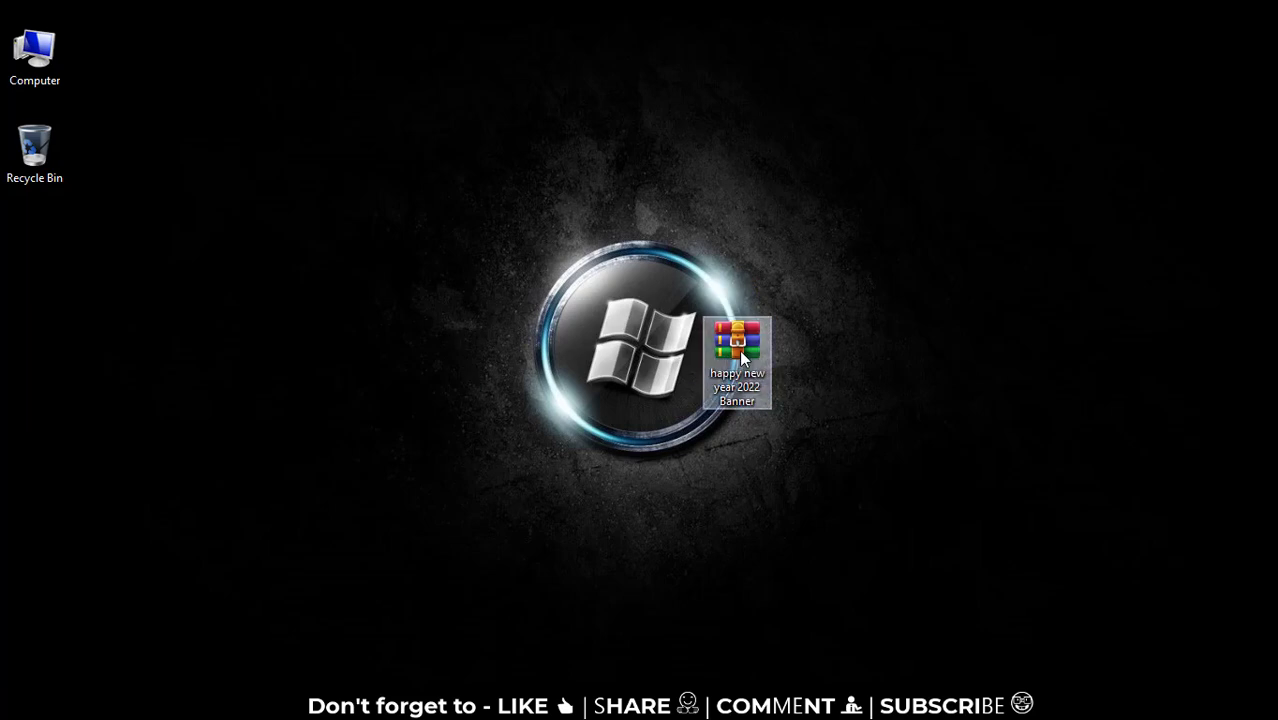
# Extract the archive with WinRAR into its default 'happy new year 2022 Banner' folder
pyautogui.rightClick(739, 349)
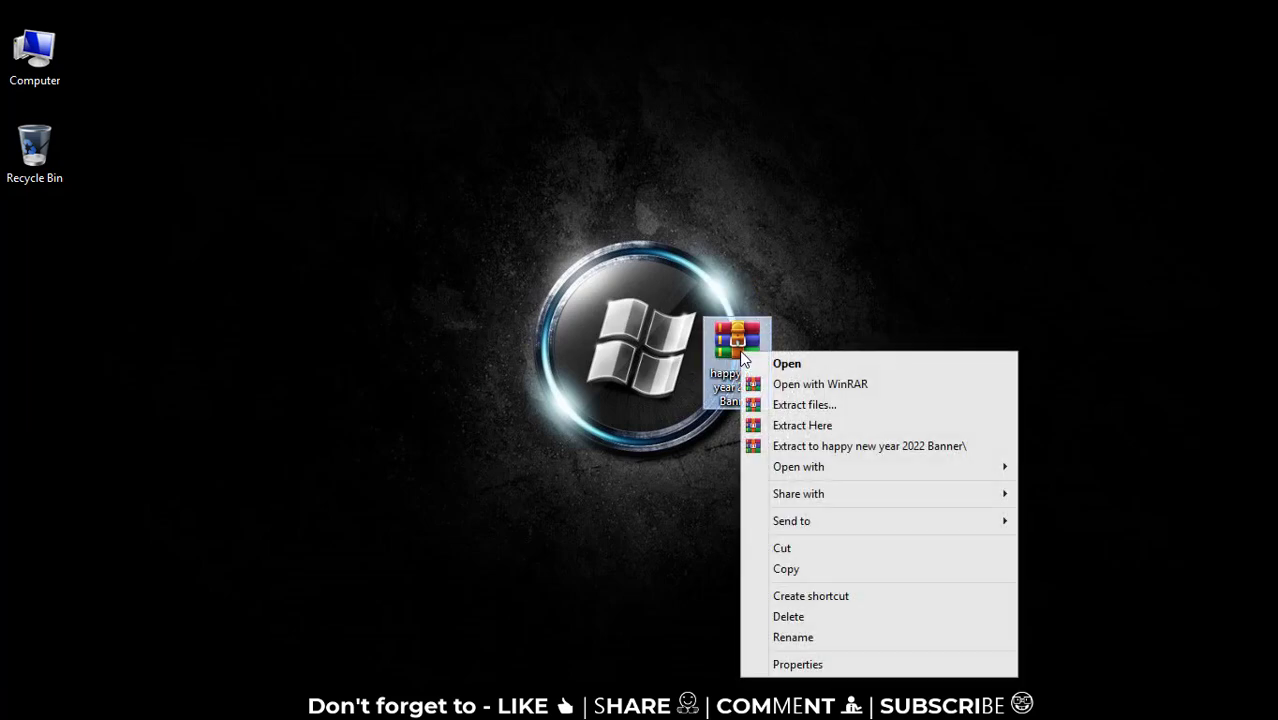
pyautogui.click(865, 408)
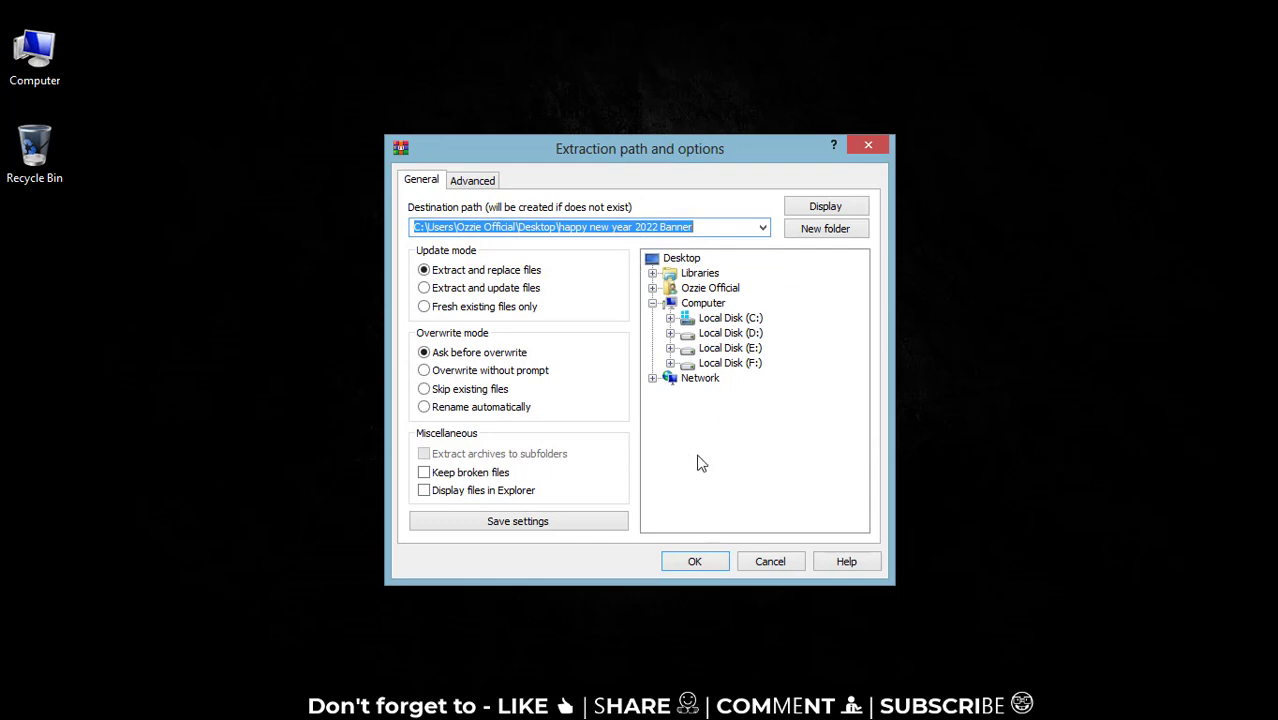
pyautogui.click(692, 562)
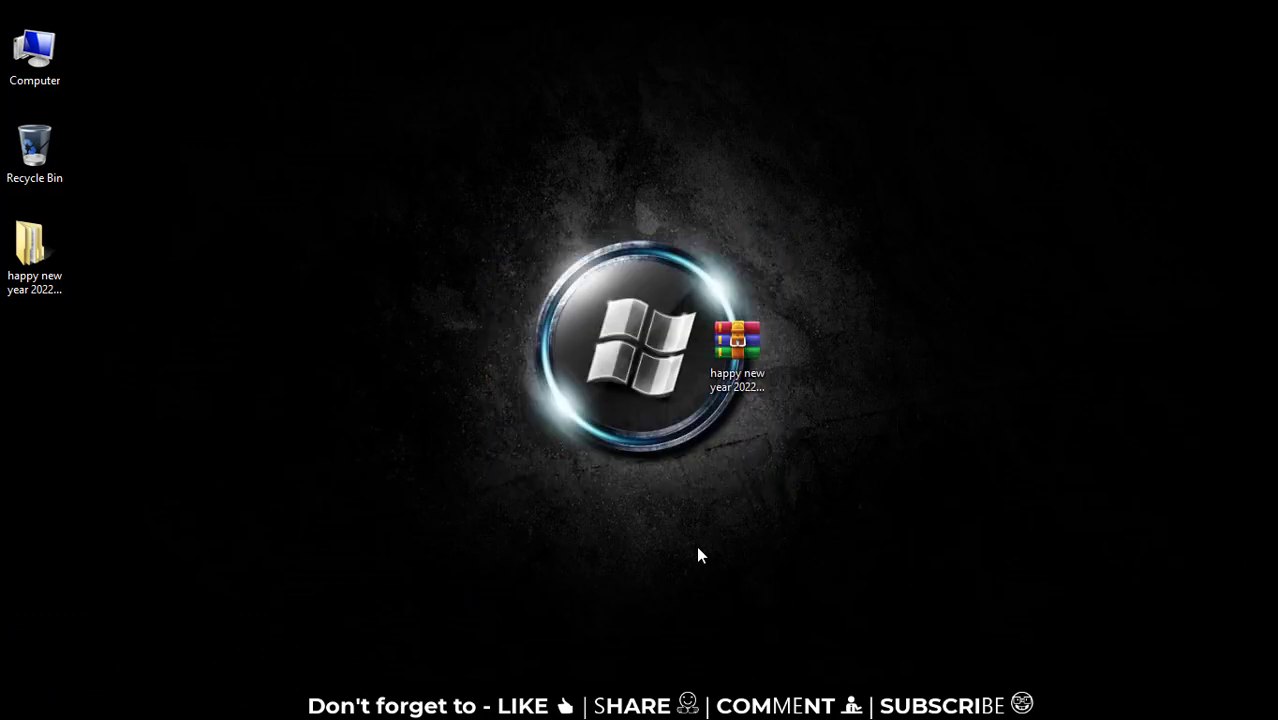
# Move the extracted folder beside the archive, check its properties, and open it
pyautogui.moveTo(30, 245); pyautogui.dragTo(660, 355)
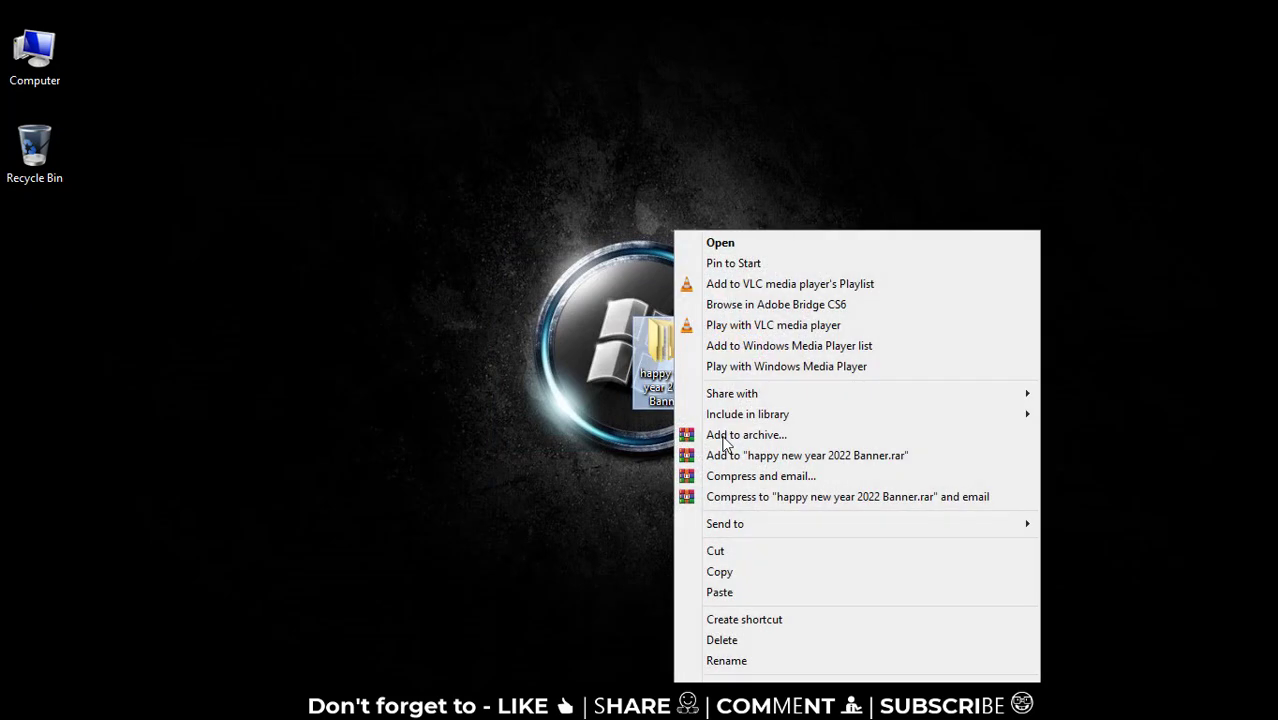
pyautogui.rightClick(674, 360)
pyautogui.click(730, 681)
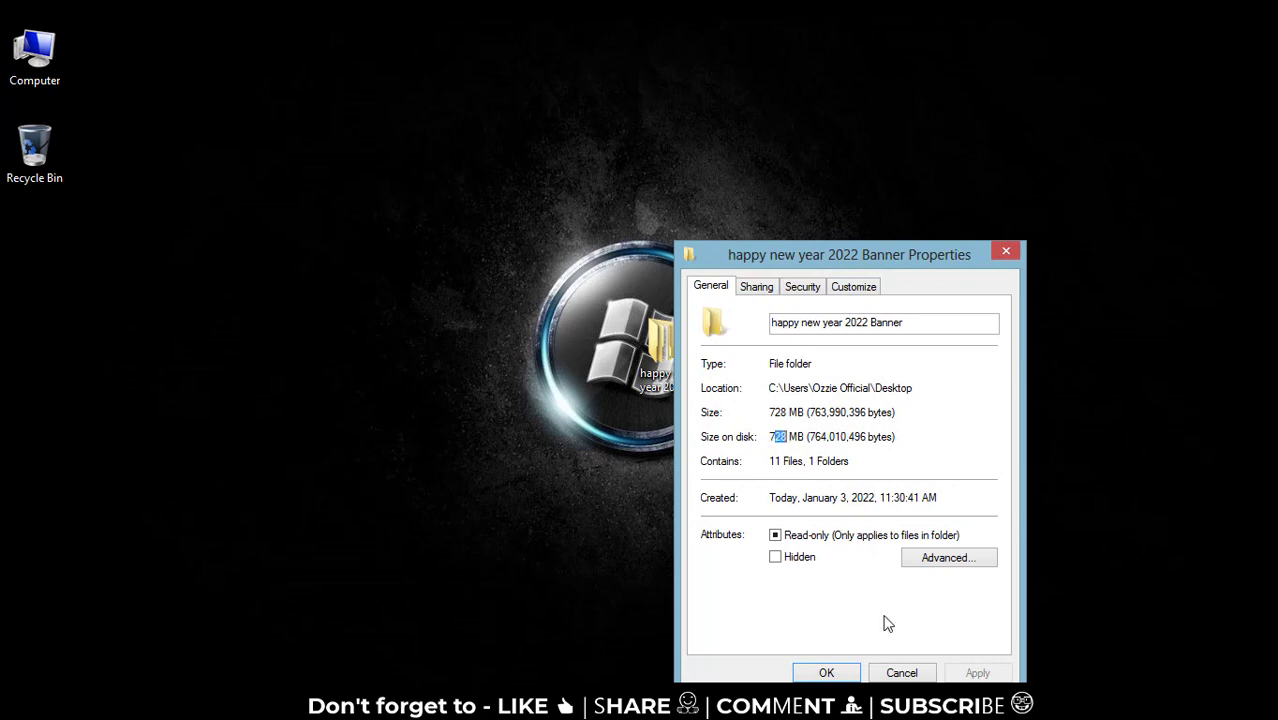
pyautogui.click(901, 672)
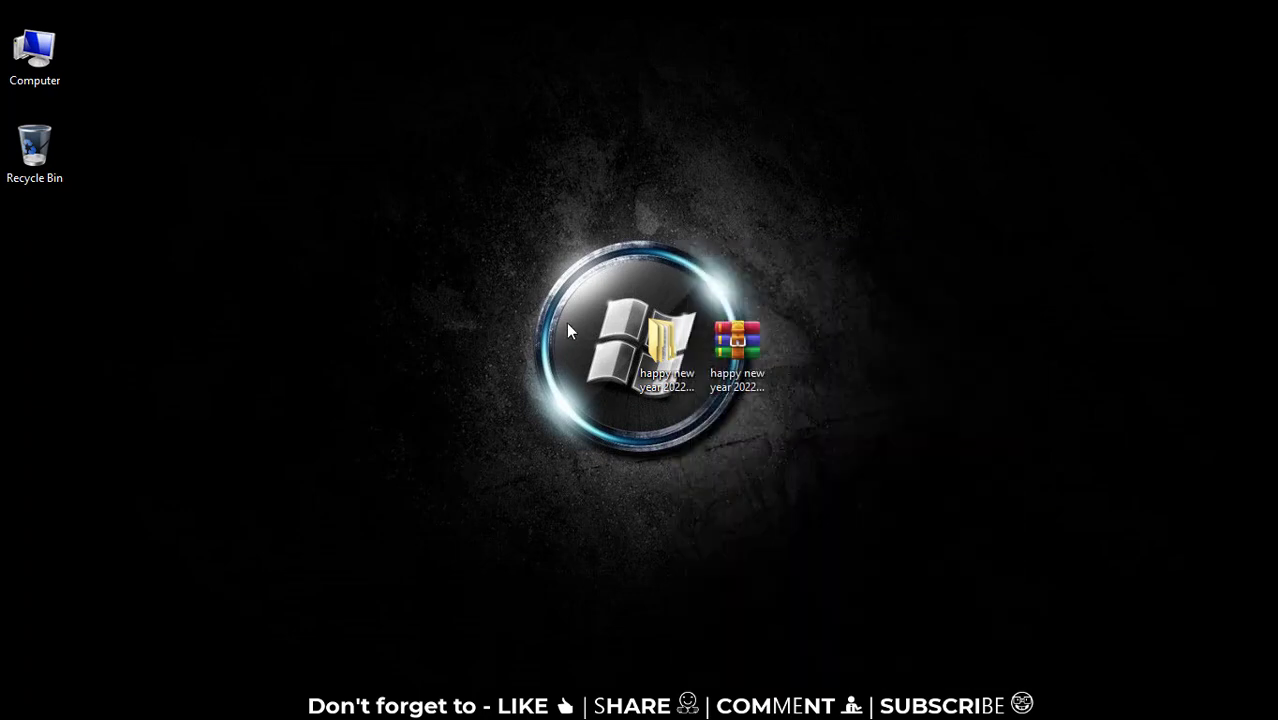
pyautogui.doubleClick(660, 355)
# Open the inner 'happy new year 2022 Banner' folder and view it as extra large icons
pyautogui.click(308, 225)
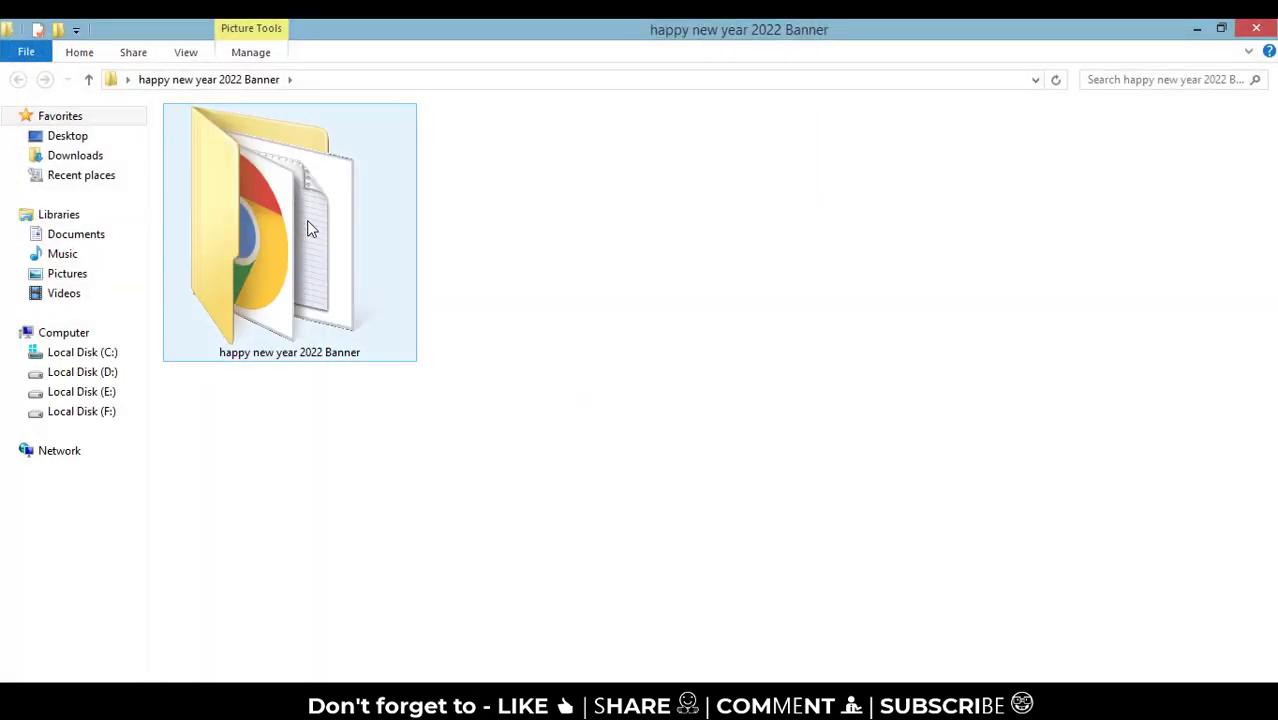
pyautogui.doubleClick(308, 225)
pyautogui.rightClick(406, 397)
pyautogui.moveTo(423, 402)
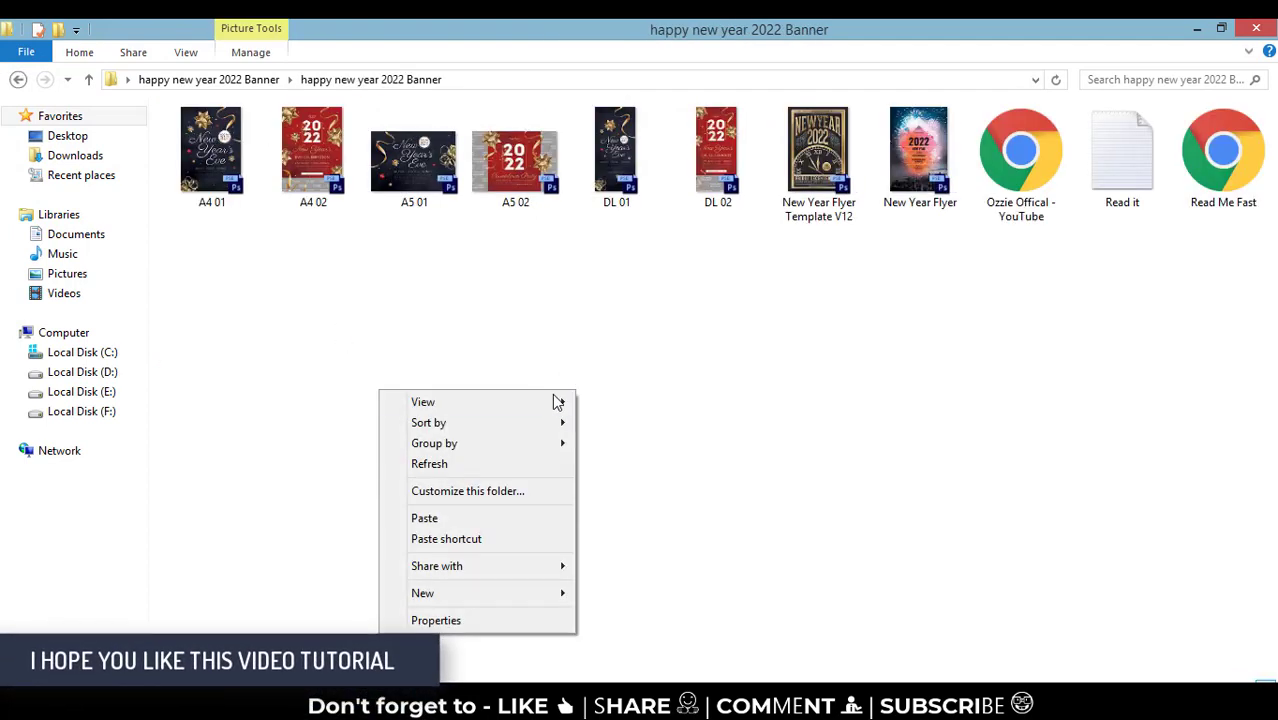
pyautogui.click(629, 403)
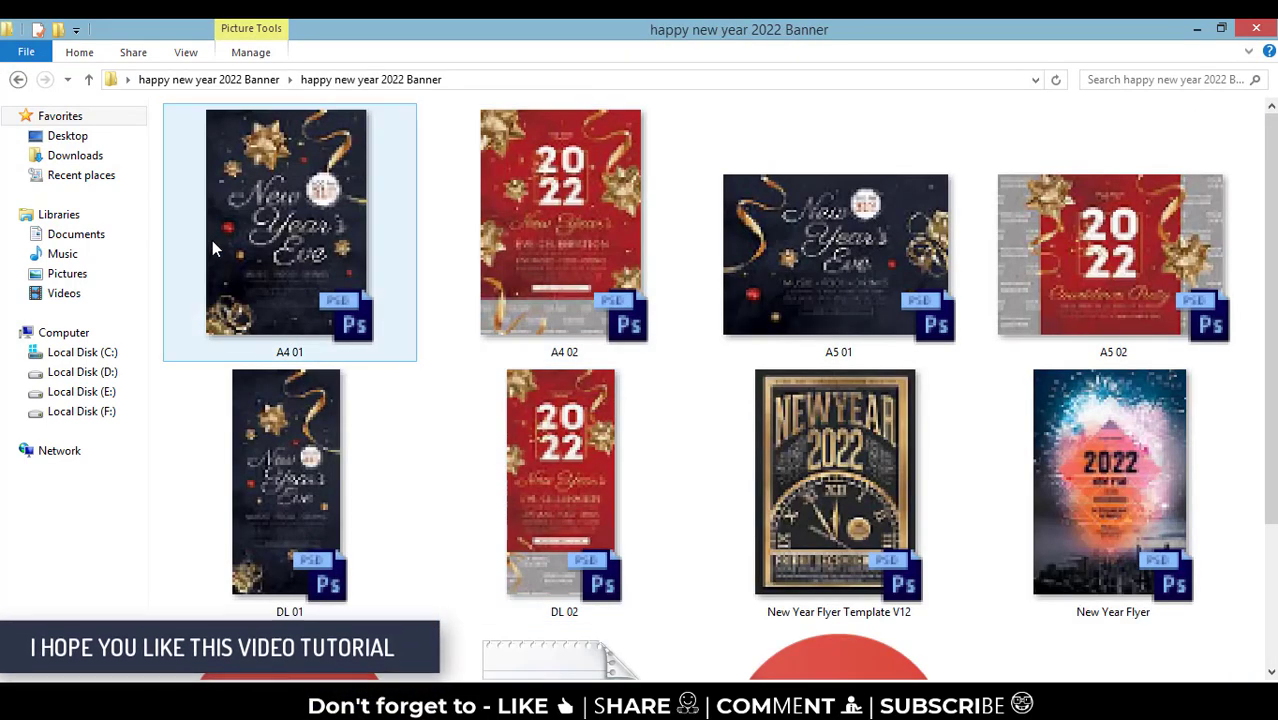
# Browse the A4 02, A5 01, A5 02, New Year Flyer, V12 and DL 01 templates
pyautogui.click(585, 284)
pyautogui.click(799, 310)
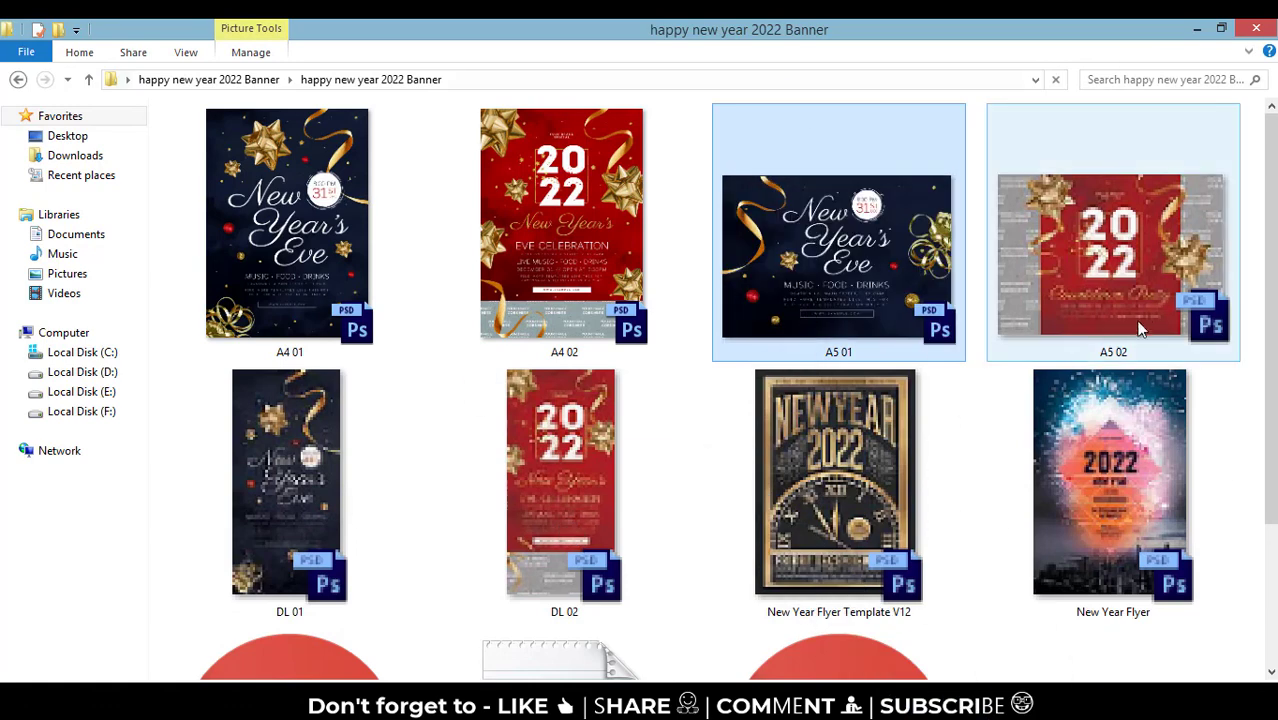
pyautogui.click(1143, 287)
pyautogui.click(1148, 477)
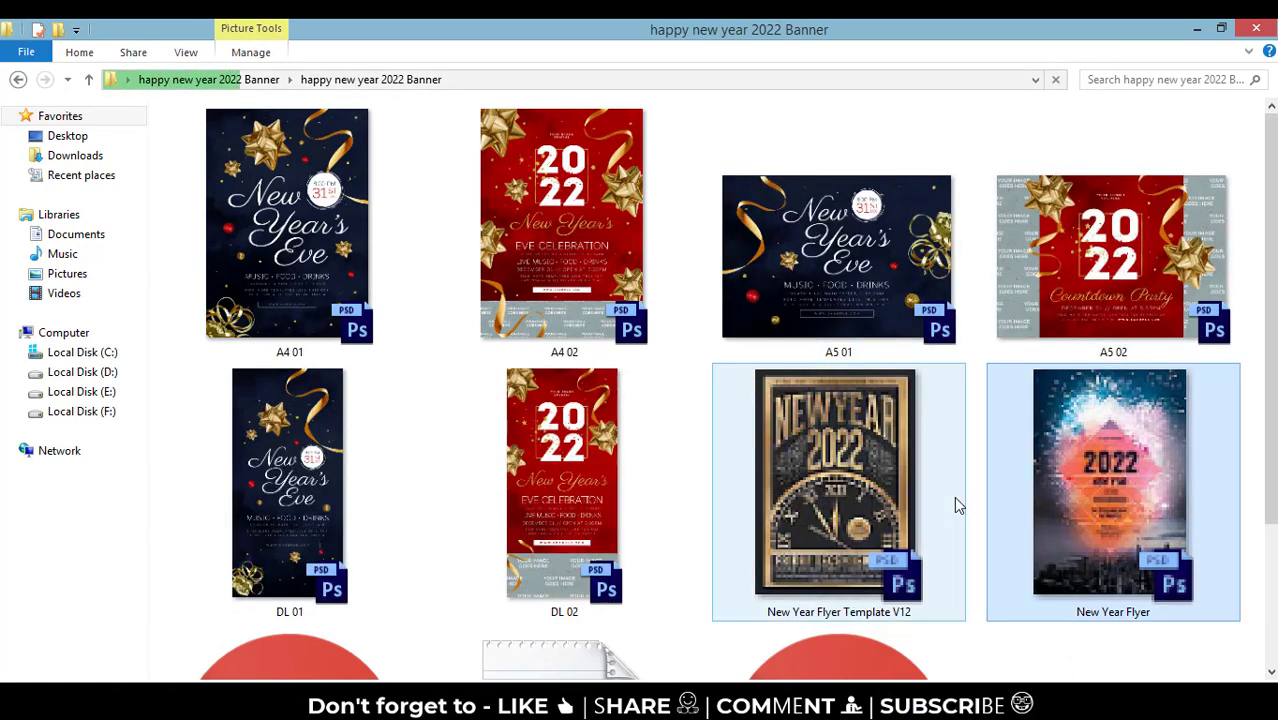
pyautogui.click(766, 490)
pyautogui.click(302, 470)
pyautogui.scroll(-2, 302, 470)
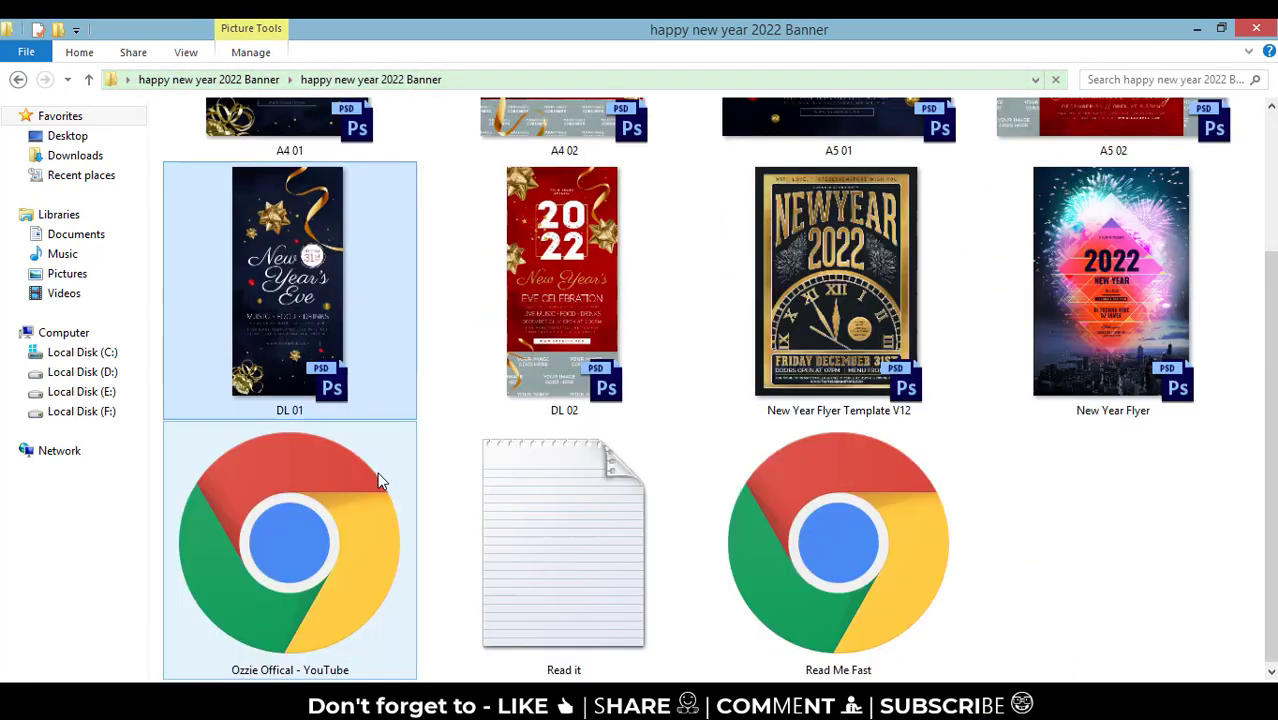
# Check the shortcuts and Read it file, then bring up the menu for New Year Flyer Template V12
pyautogui.click(330, 533)
pyautogui.click(553, 568)
pyautogui.click(850, 614)
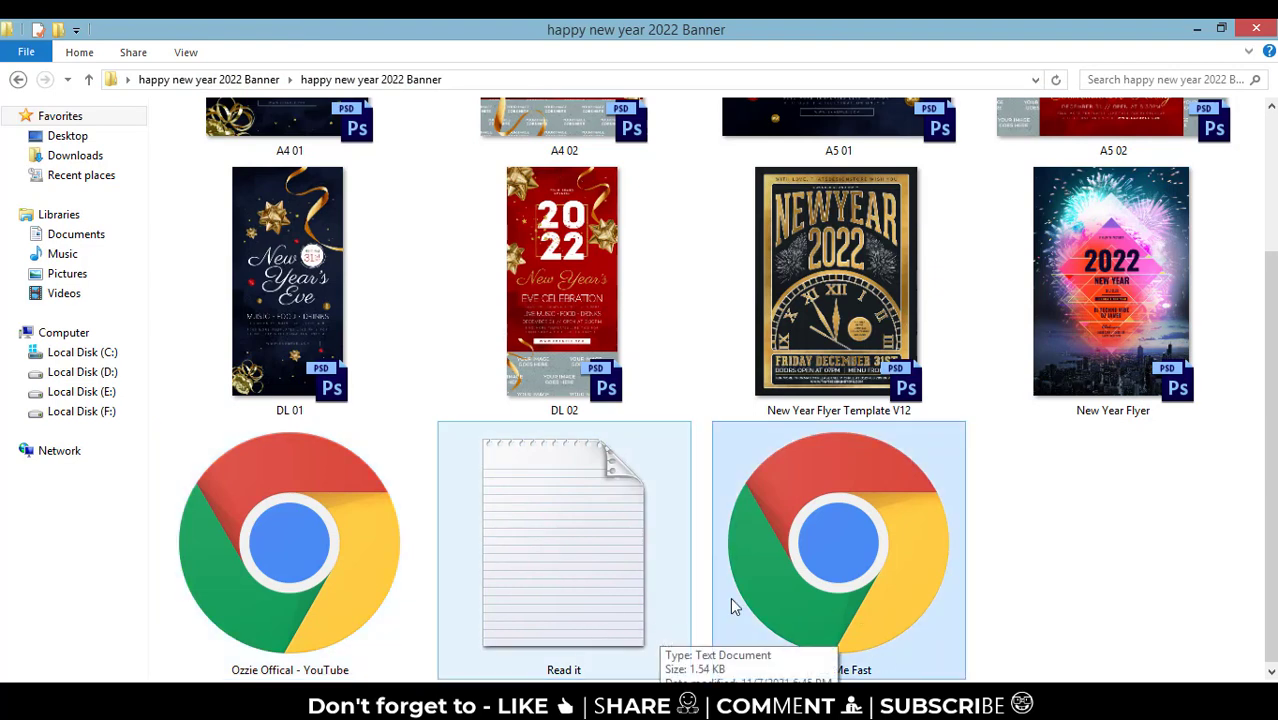
pyautogui.click(1192, 625)
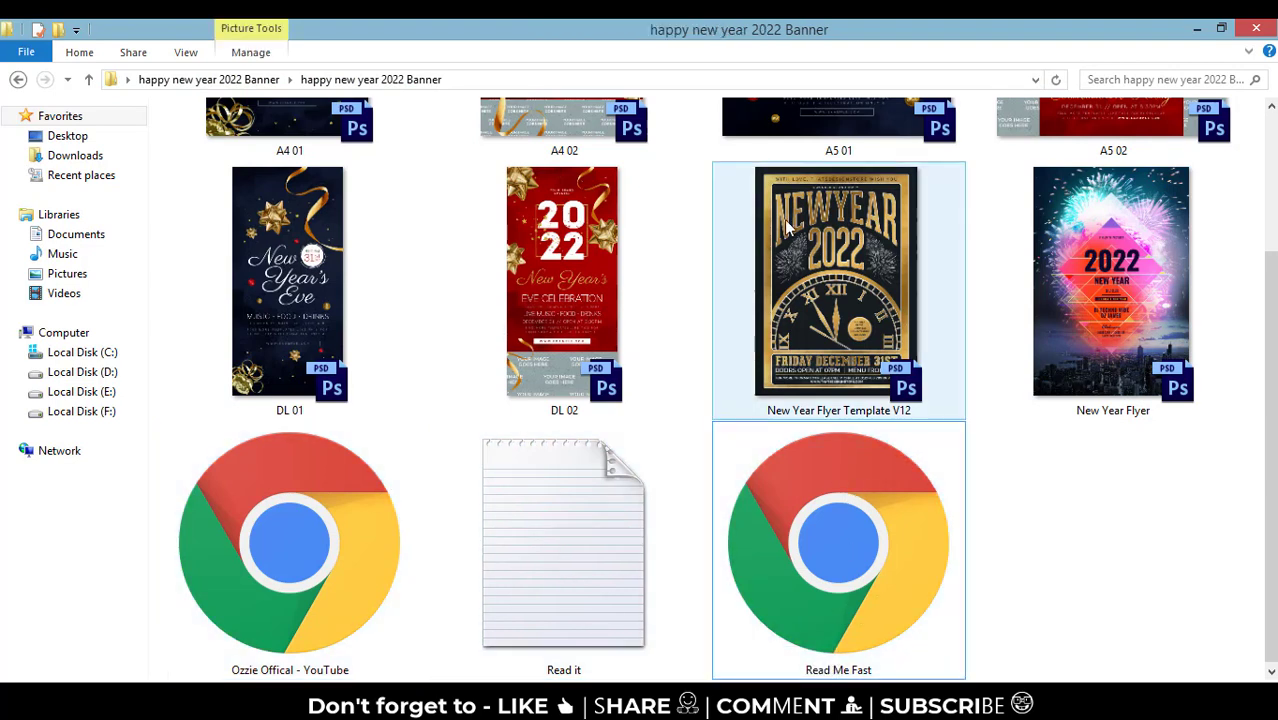
pyautogui.click(840, 283)
pyautogui.rightClick(838, 277)
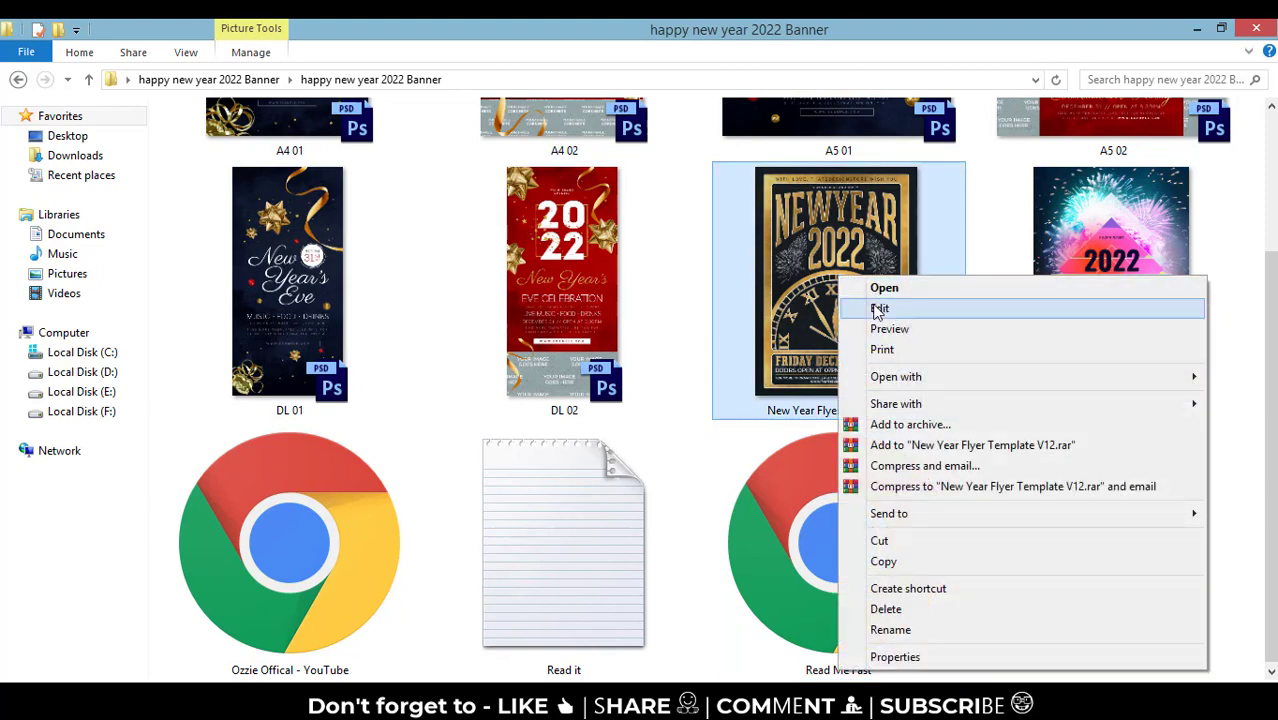
# Open New Year Flyer Template V12 in Photoshop with Keep Layers, dismissing the text engine and missing-font warnings
pyautogui.click(1063, 294)
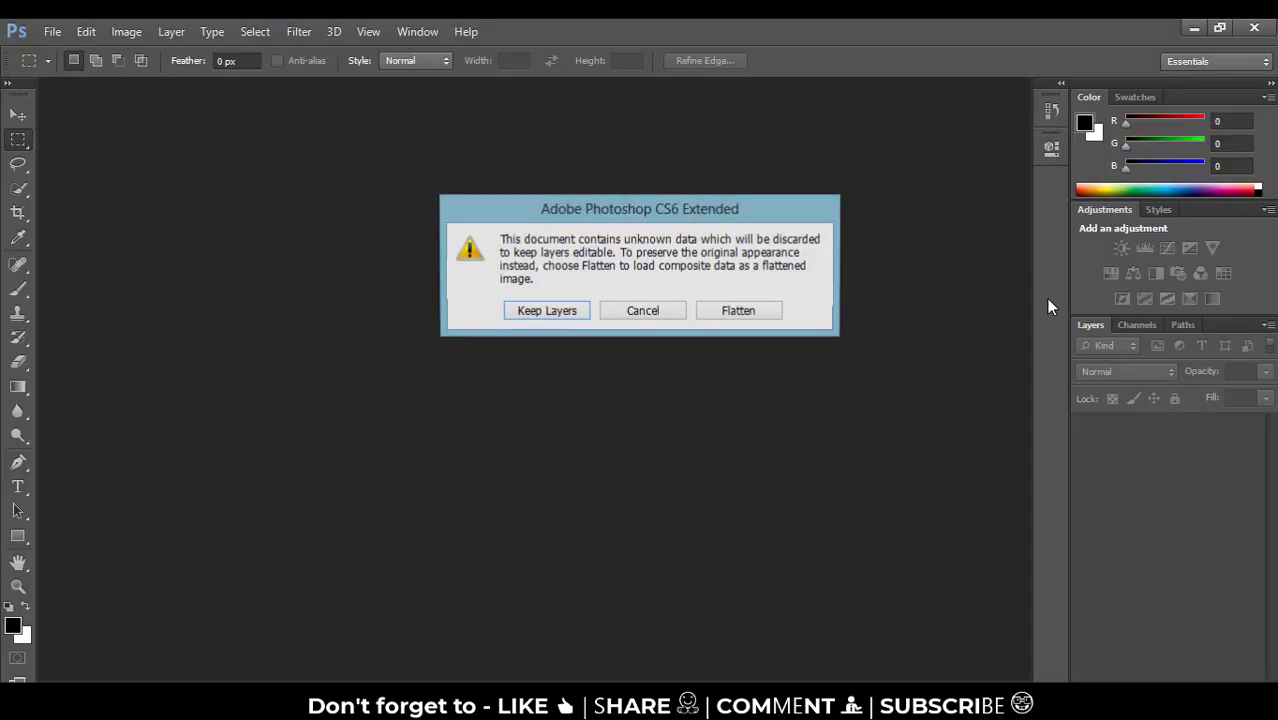
pyautogui.click(559, 318)
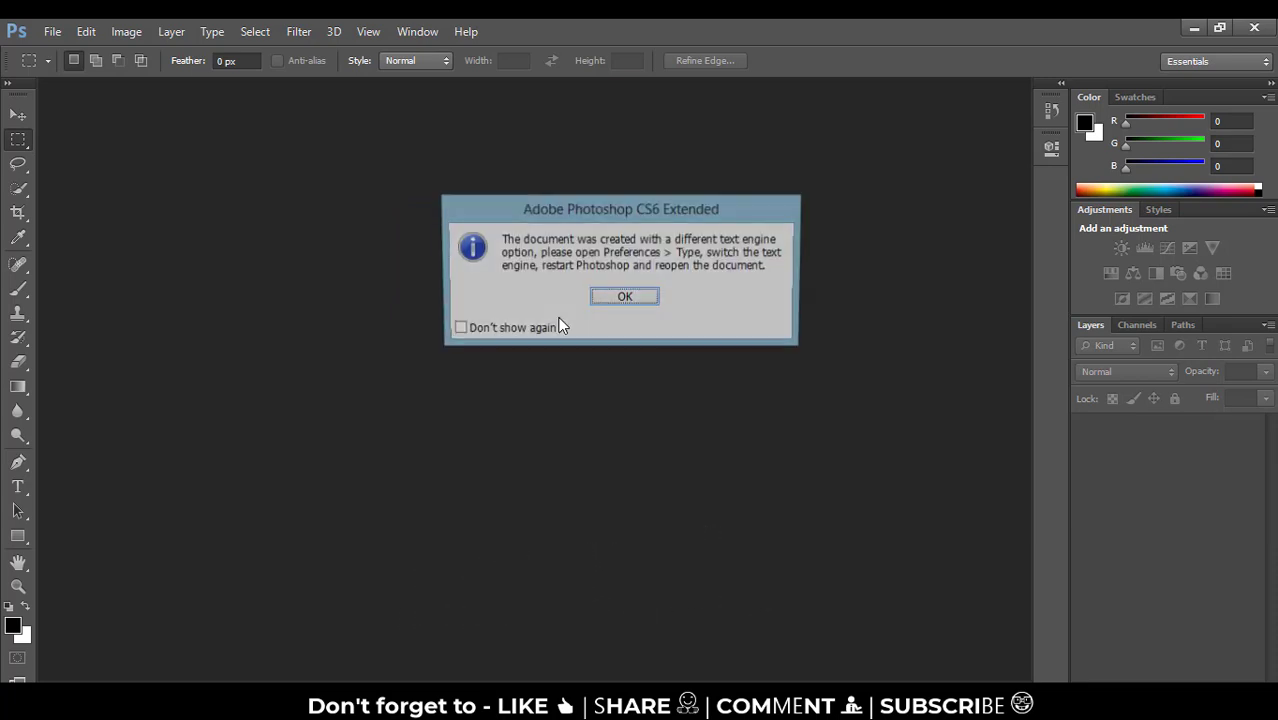
pyautogui.press('Return')
pyautogui.click(607, 300)
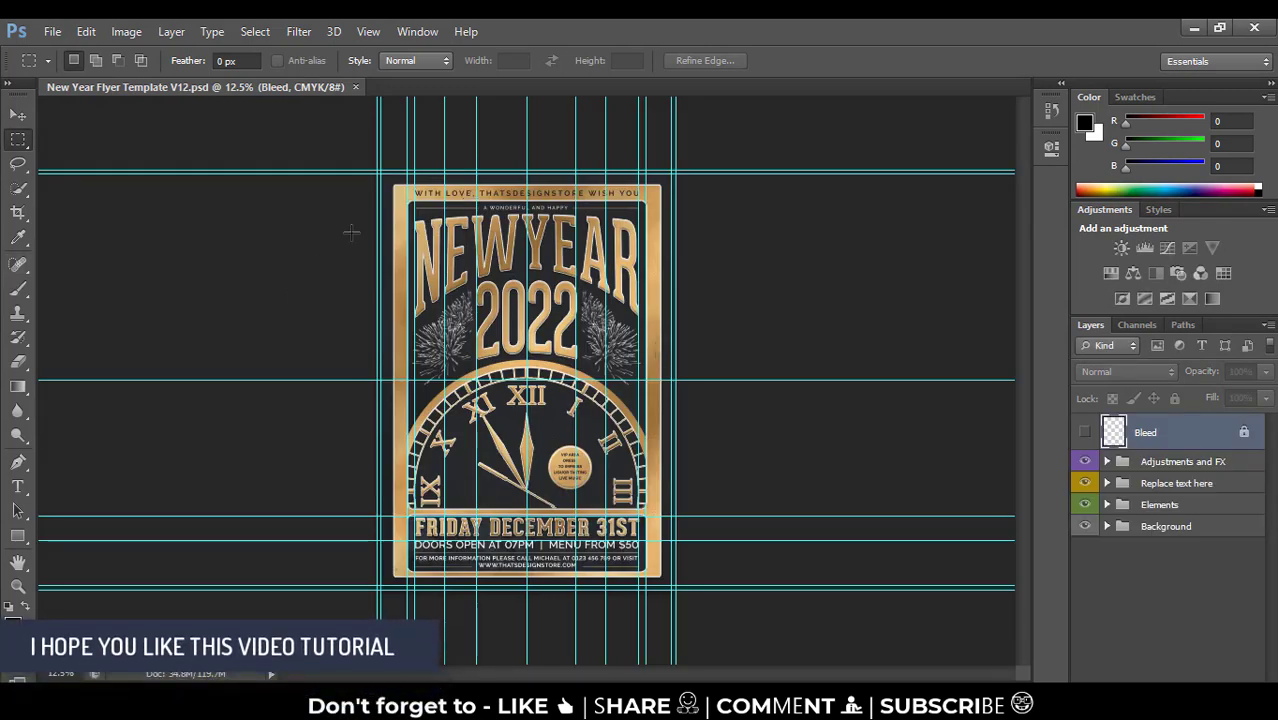
# Zoom and pan the flyer until the 2022 title, clock and FRIDAY DECEMBER 31ST block are visible
pyautogui.hotkey('ctrl', '+')
pyautogui.hotkey('ctrl', '+')
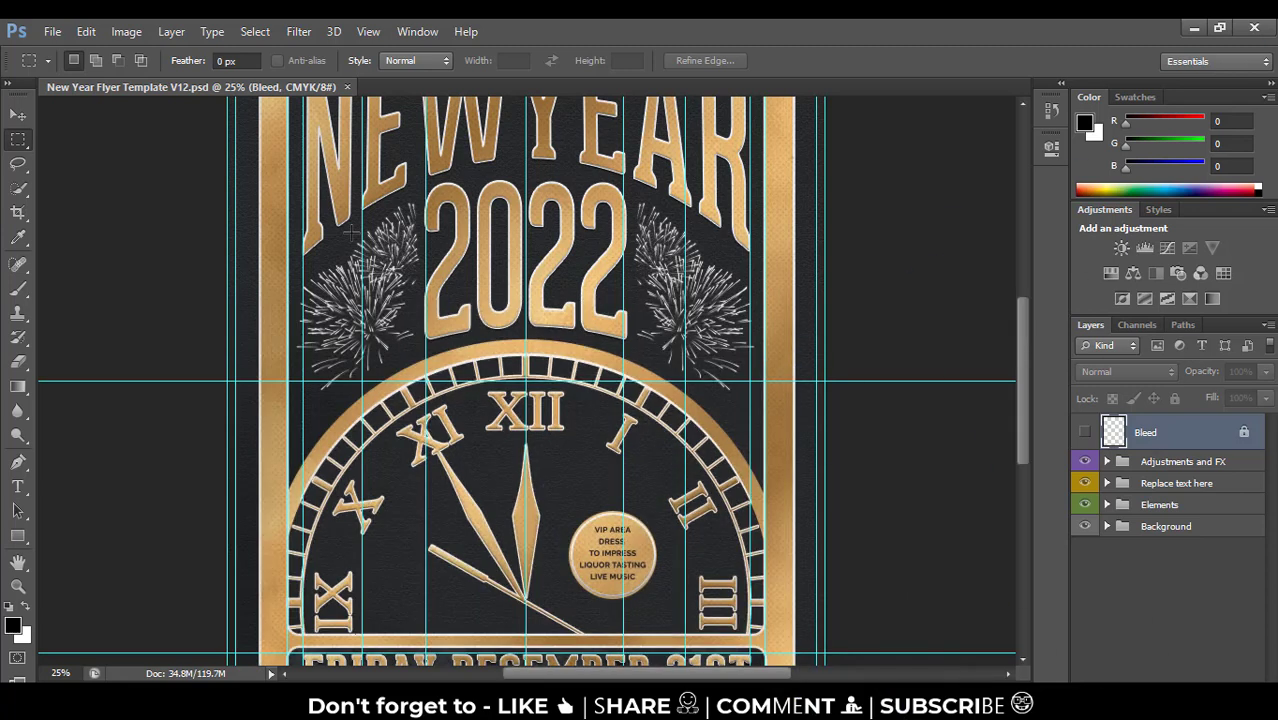
pyautogui.moveTo(406, 205); pyautogui.dragTo(432, 453)
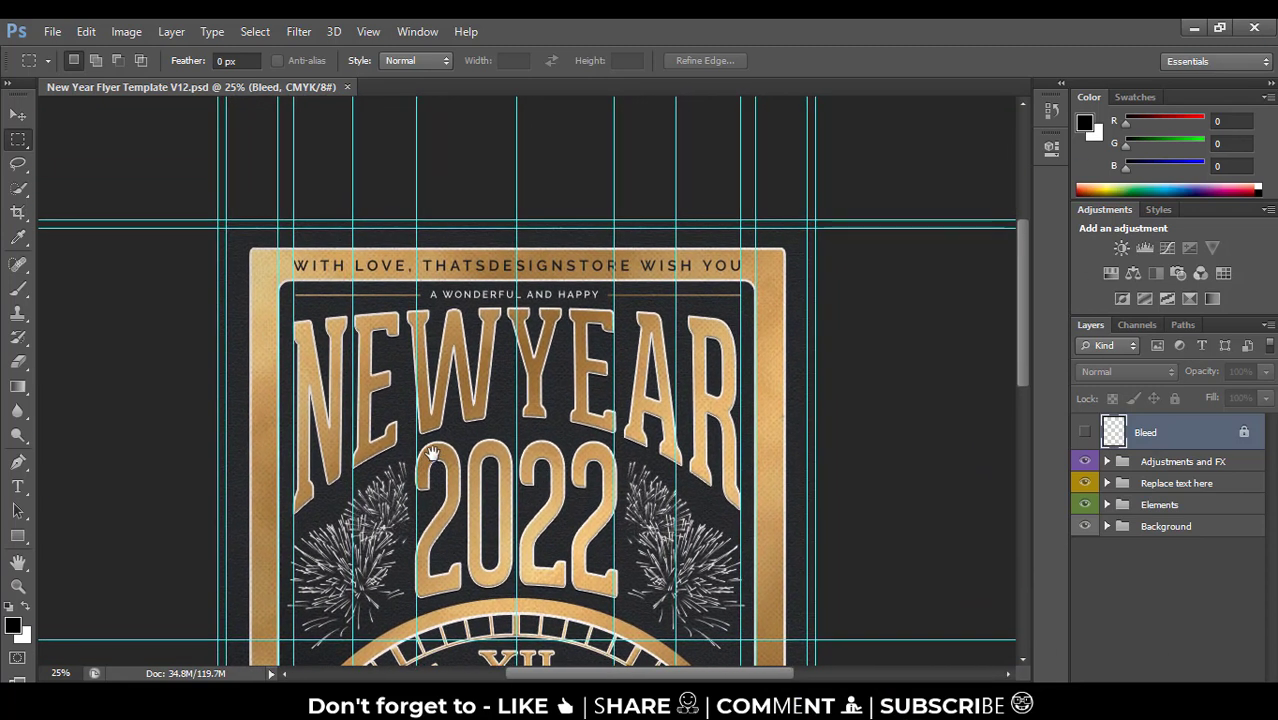
pyautogui.moveTo(257, 230); pyautogui.dragTo(755, 292)
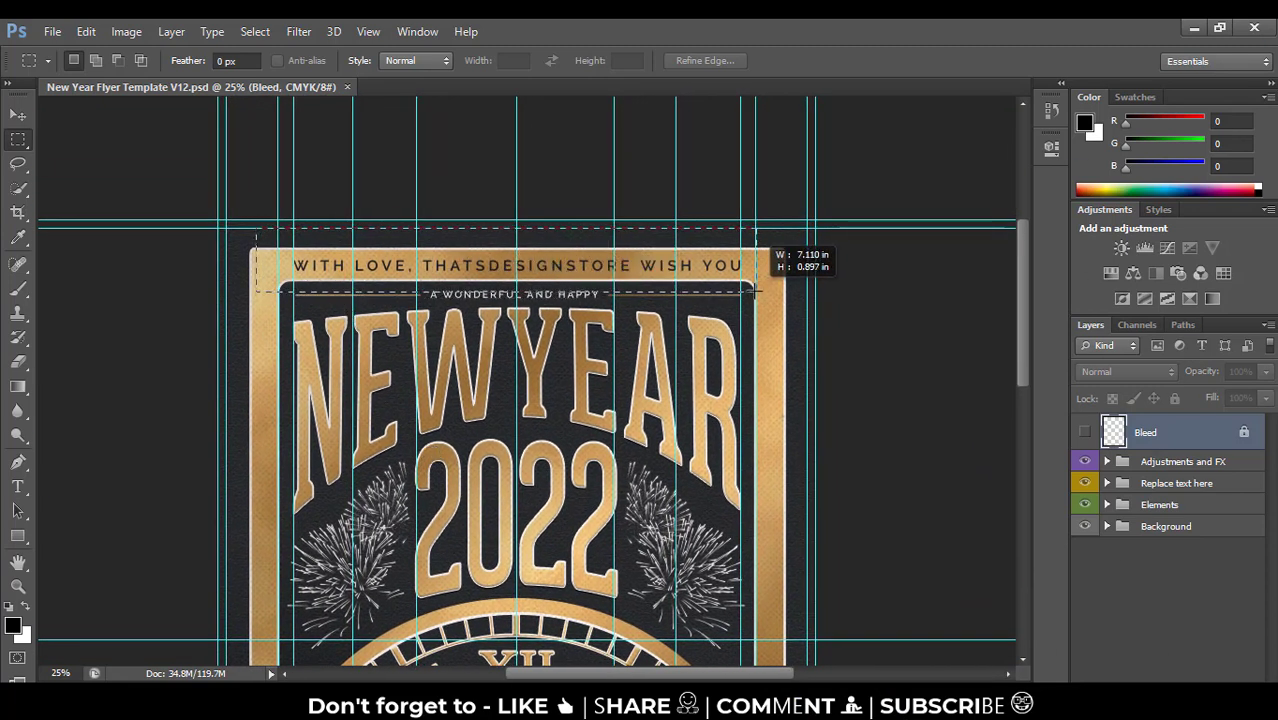
pyautogui.hotkey('ctrl', 'd')
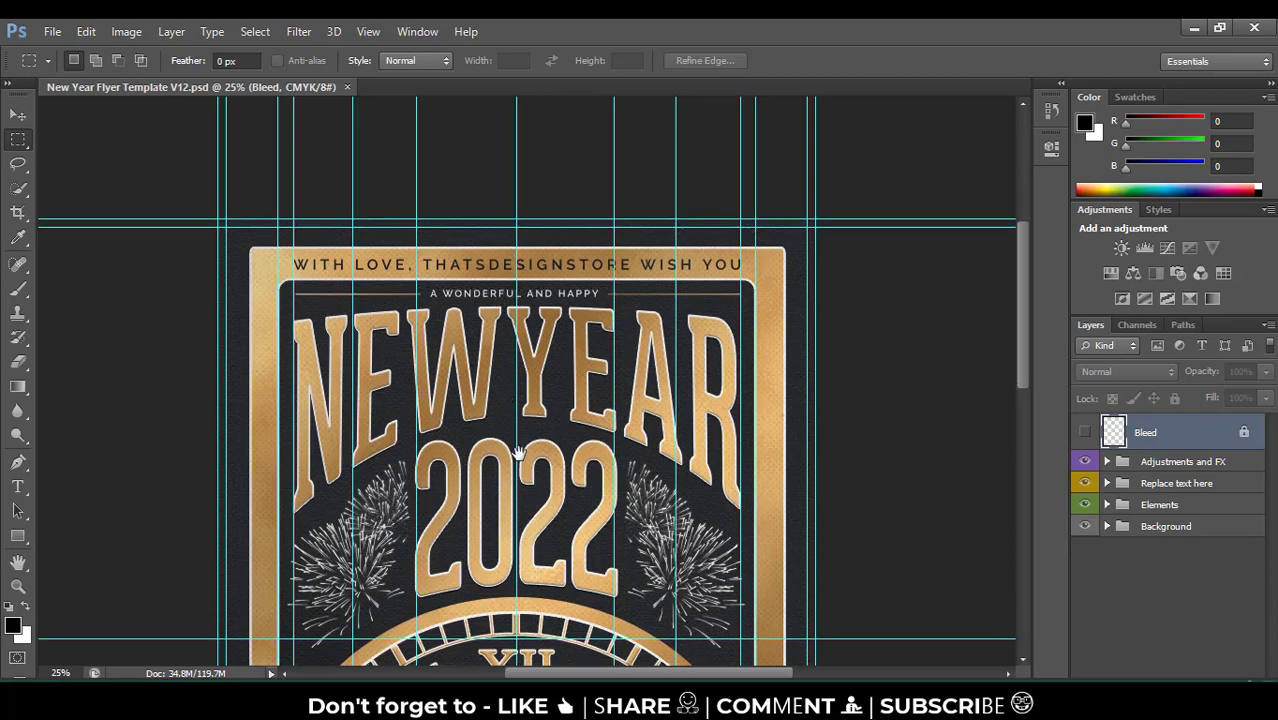
pyautogui.moveTo(510, 423); pyautogui.dragTo(526, 323)
pyautogui.scroll(-3, 526, 323)
pyautogui.scroll(-8, 522, 428)
pyautogui.moveTo(522, 428); pyautogui.dragTo(497, 577)
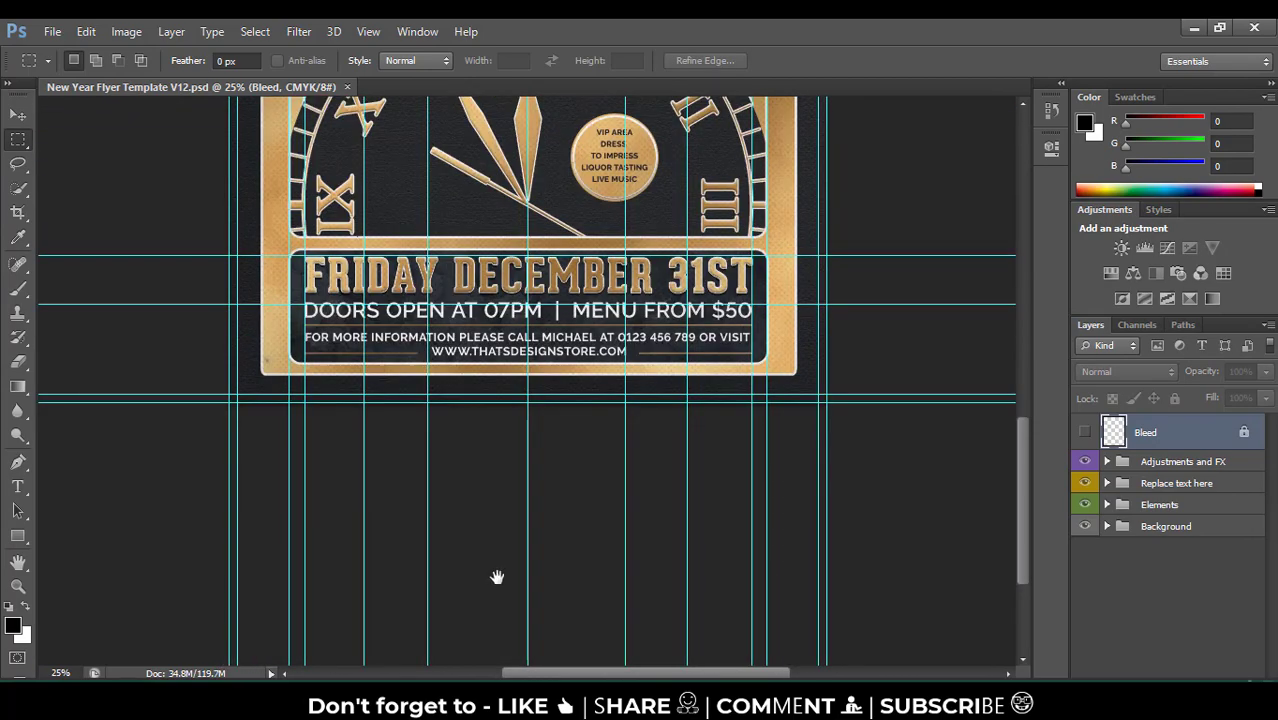
pyautogui.moveTo(412, 176); pyautogui.dragTo(423, 504)
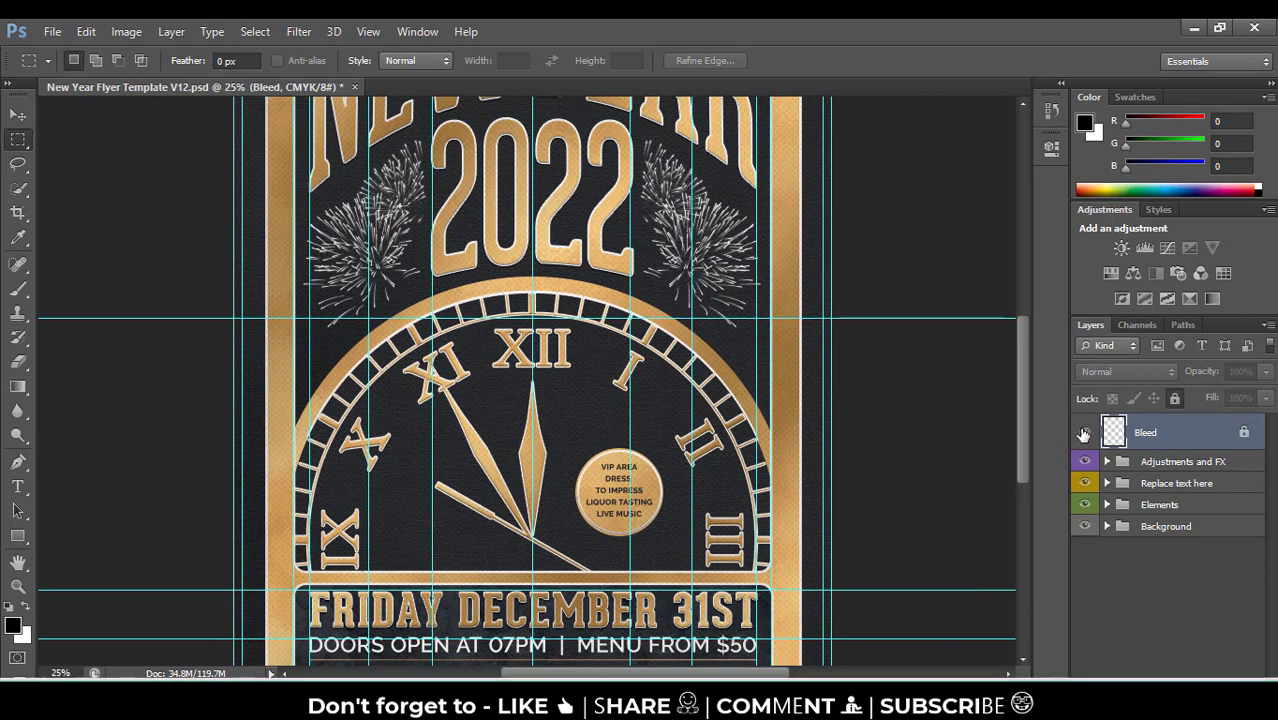
# Toggle visibility of the Bleed, Adjustments and FX, Replace text here, Elements and Background groups to compare
pyautogui.click(1087, 441)
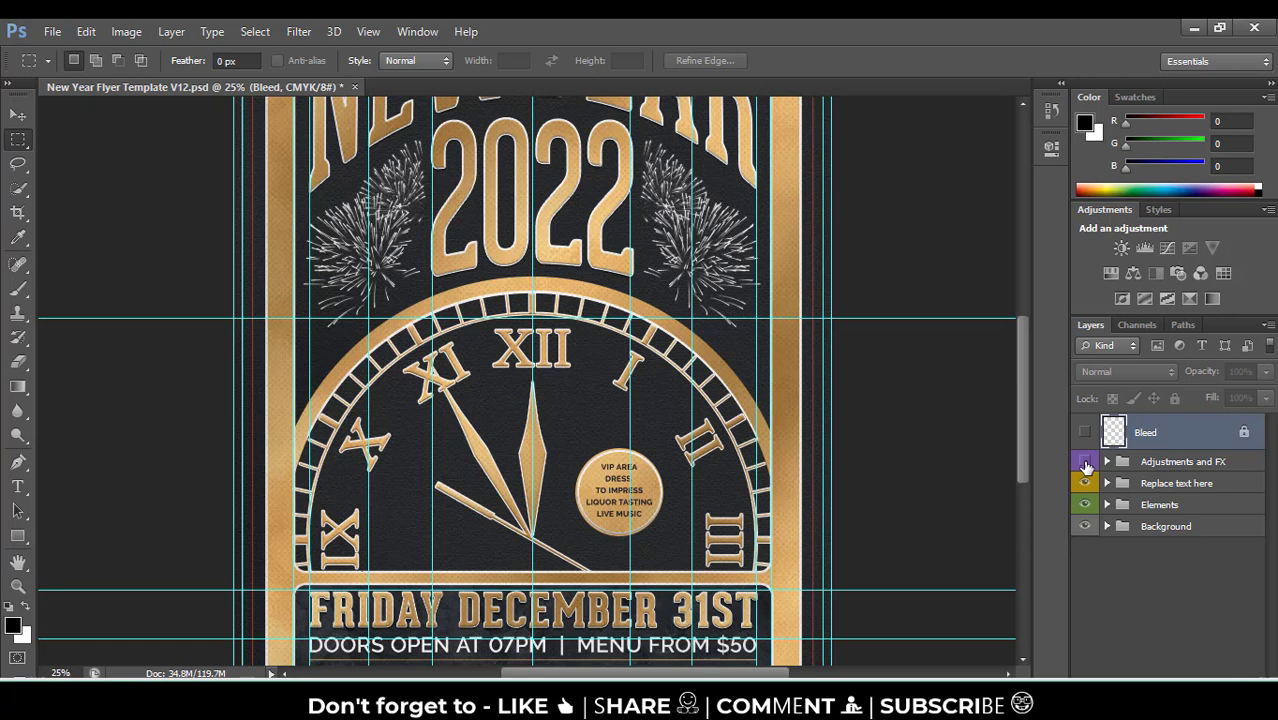
pyautogui.click(1086, 462)
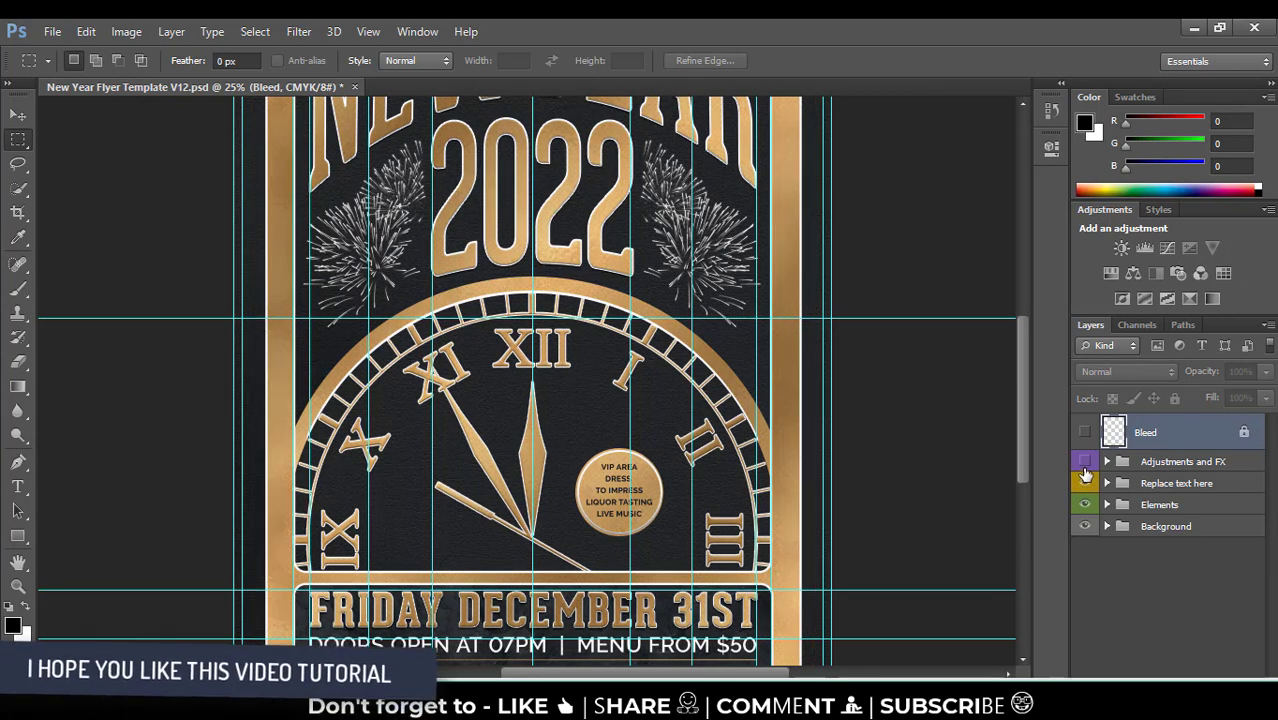
pyautogui.hotkey('ctrl', 'z')
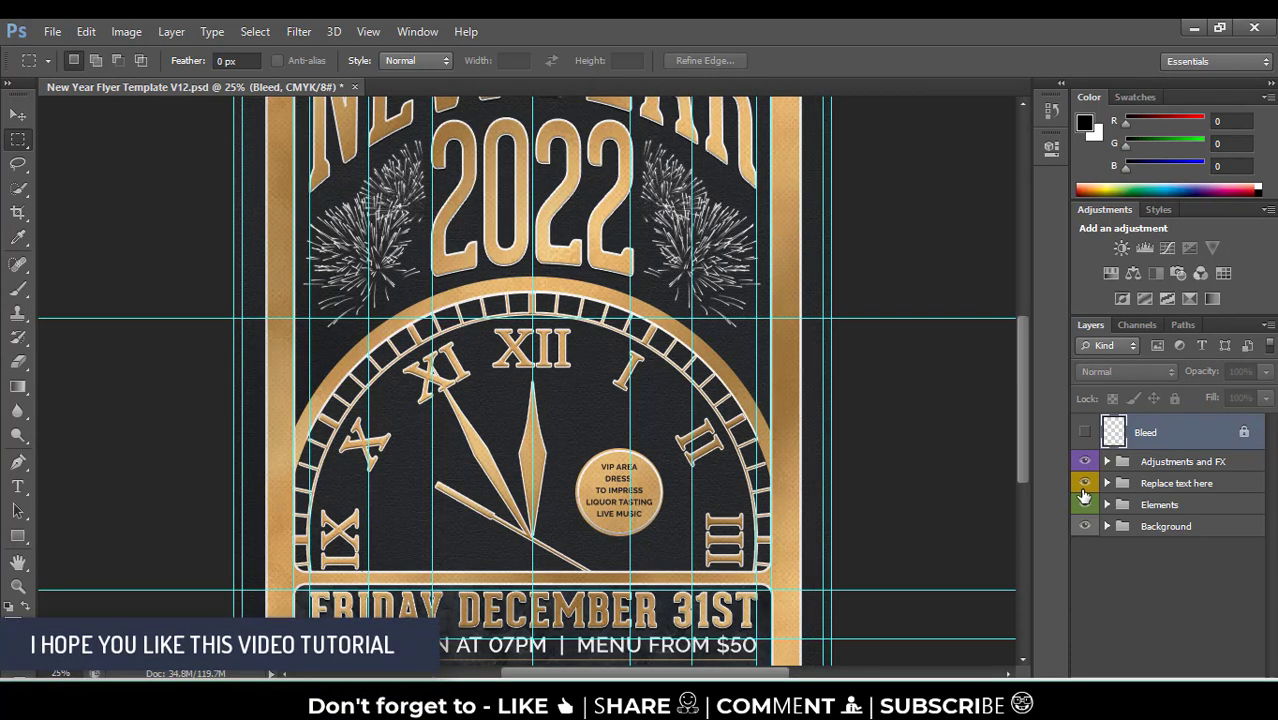
pyautogui.click(1084, 483)
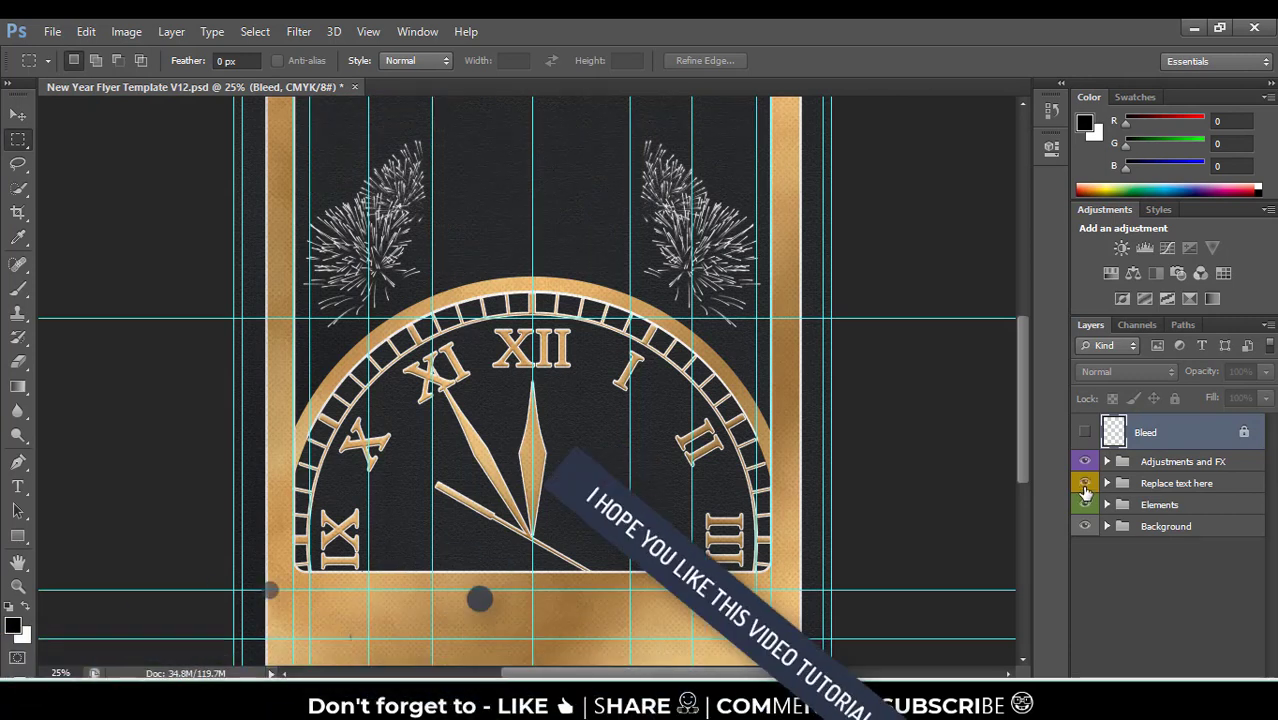
pyautogui.click(1084, 485)
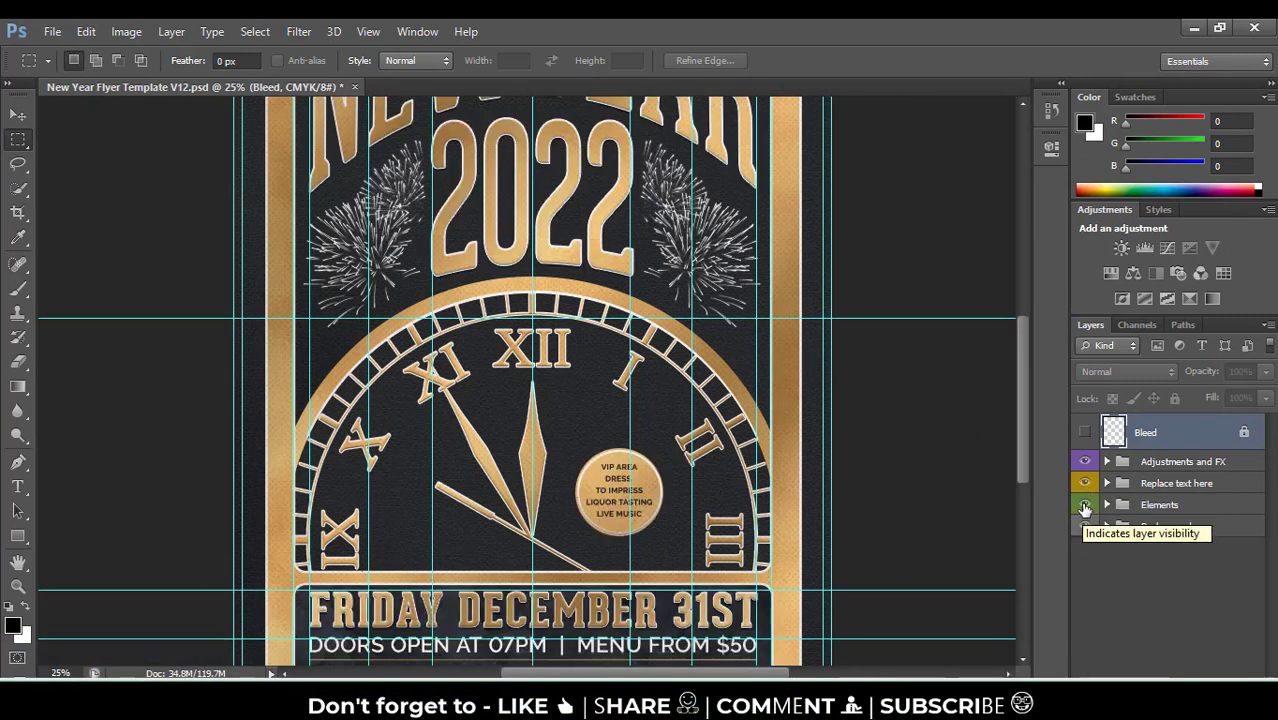
pyautogui.click(1085, 505)
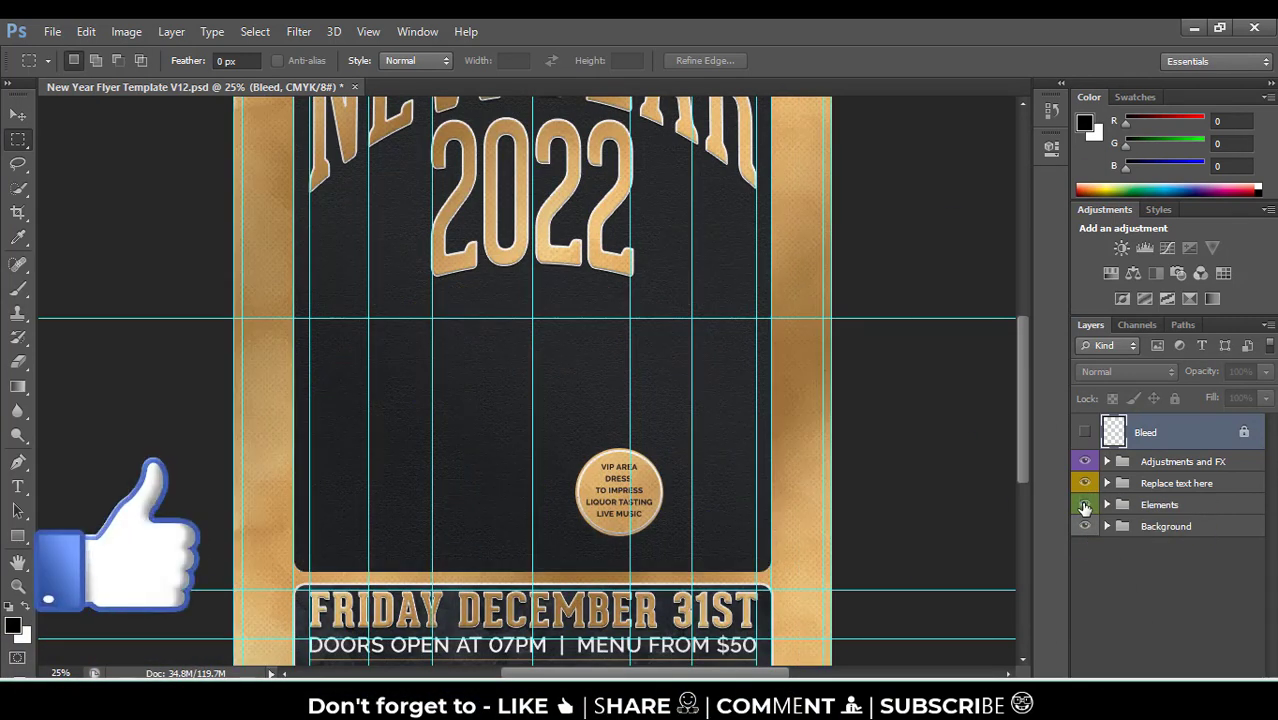
pyautogui.click(1086, 527)
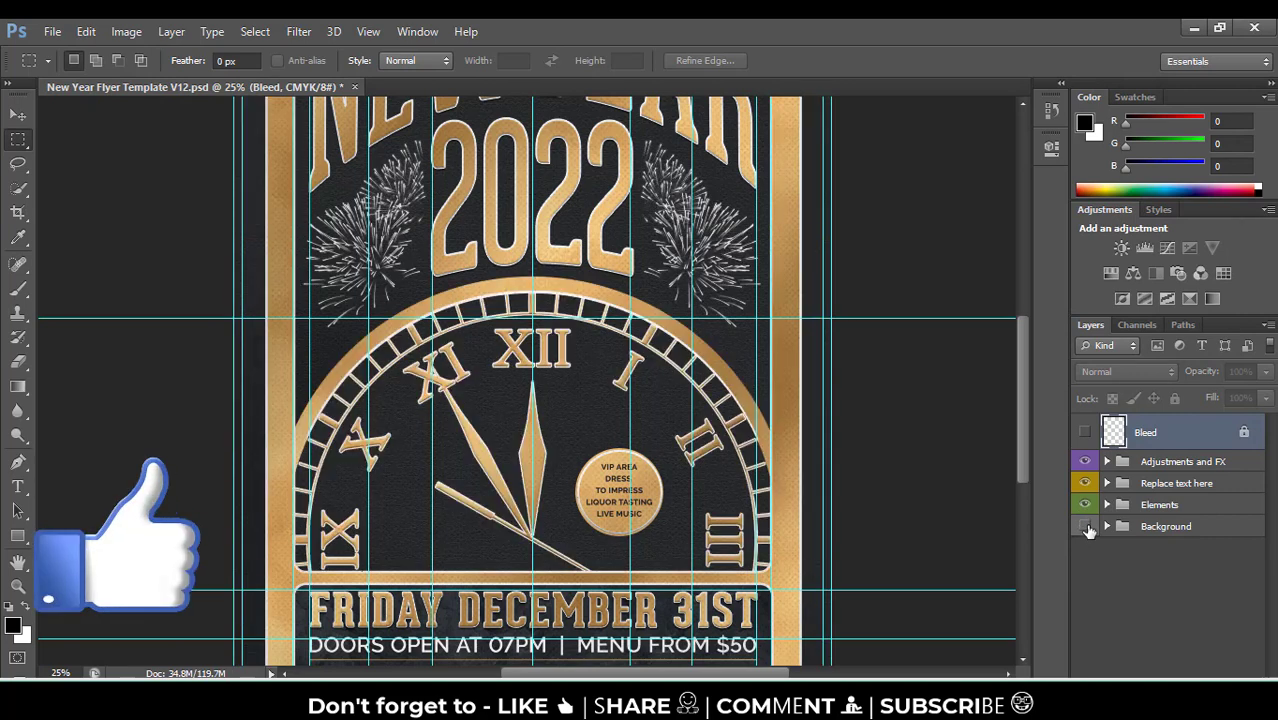
pyautogui.click(1086, 527)
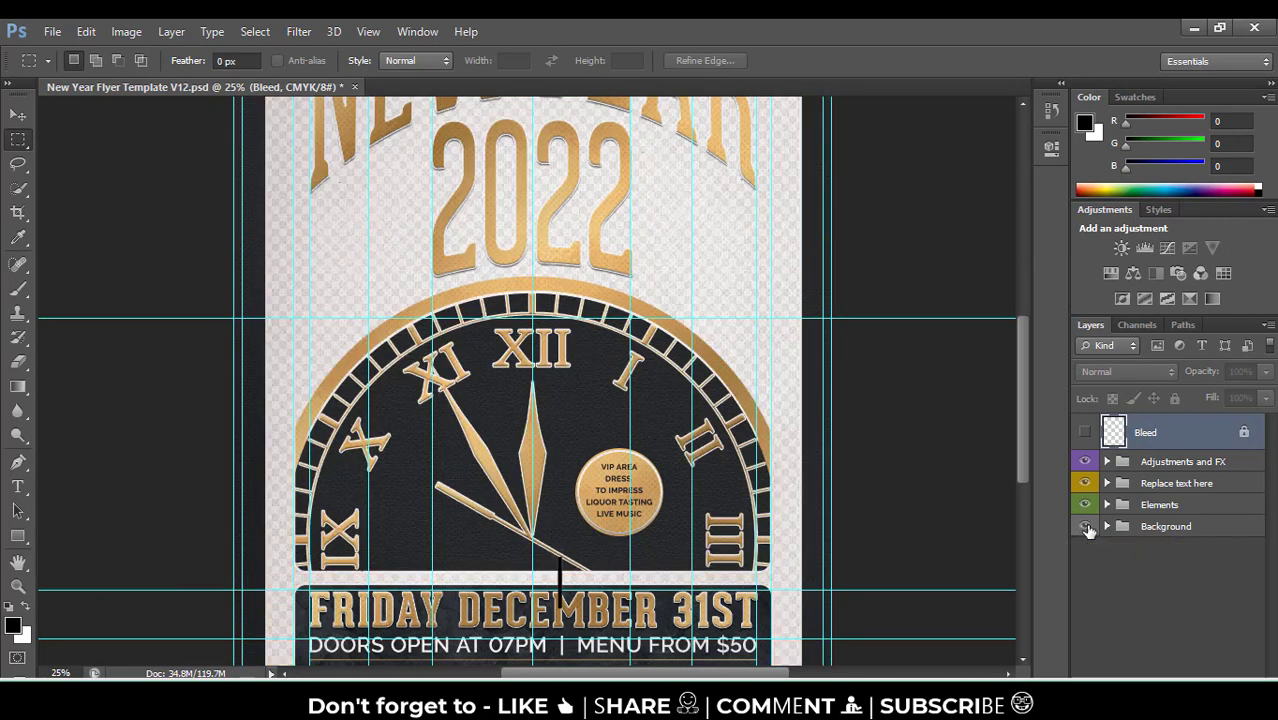
pyautogui.click(1086, 527)
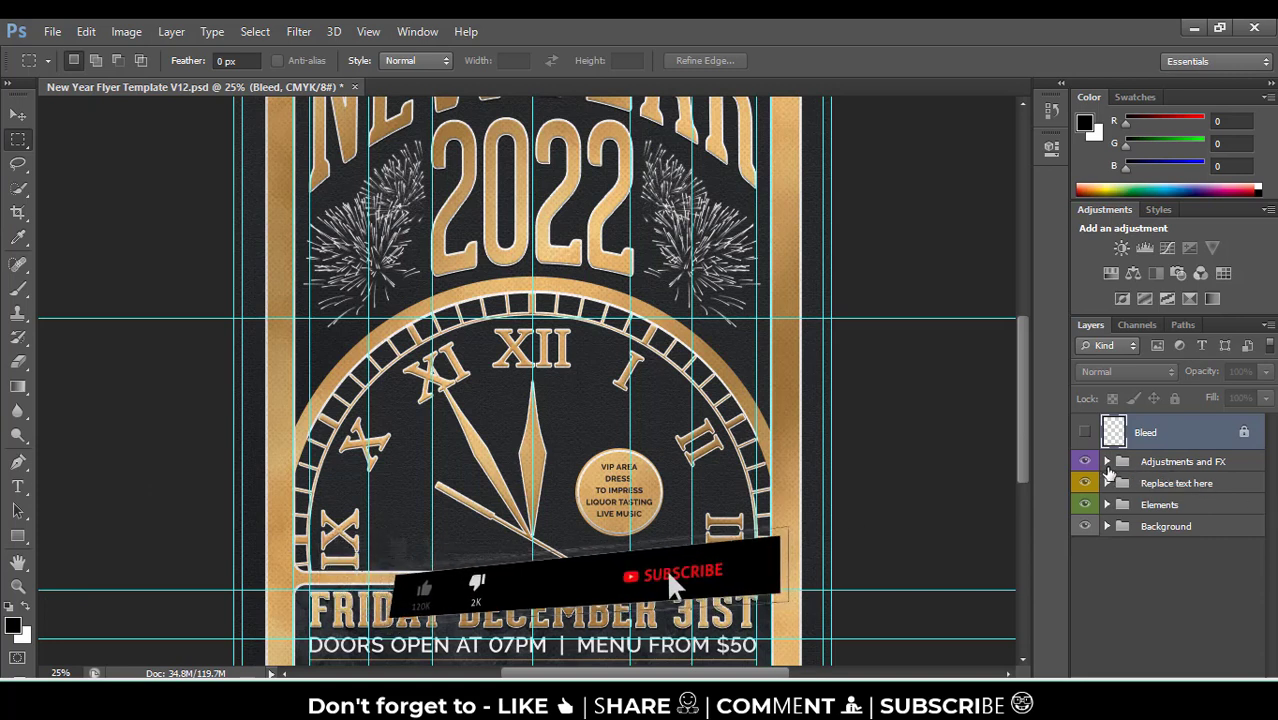
# Inspect the Levels 1, Selective Color 1 and Brightness/Contrast 1 layers inside Adjustments and FX
pyautogui.click(1106, 462)
pyautogui.click(1130, 491)
pyautogui.click(1130, 528)
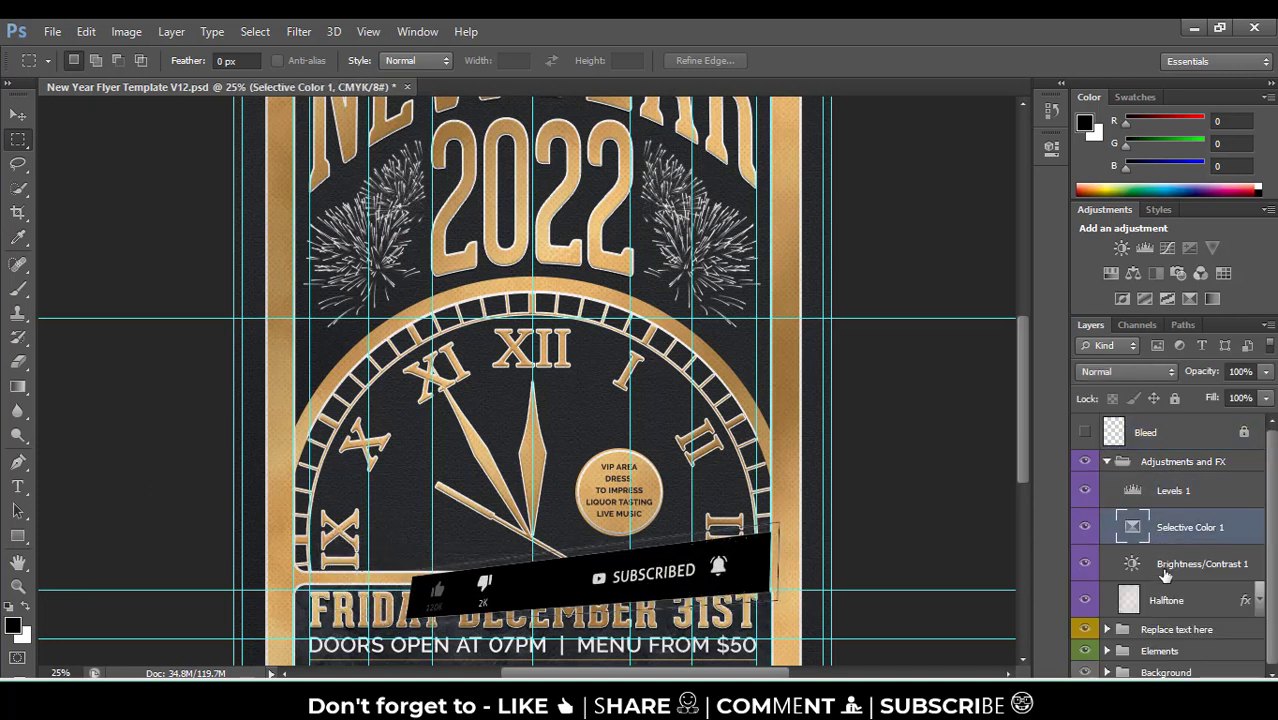
pyautogui.click(1127, 568)
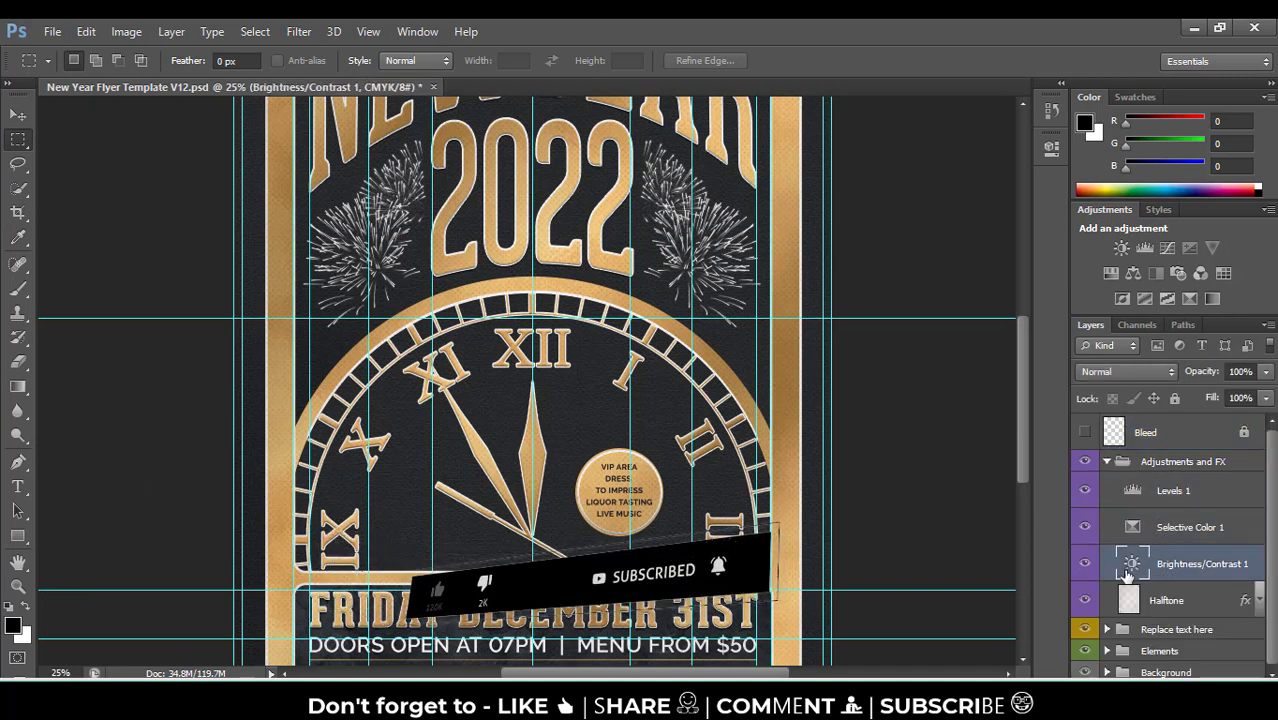
pyautogui.click(1107, 462)
# Expand Replace text here, toggle the Badge and Main groups, and select Footer text
pyautogui.click(1107, 483)
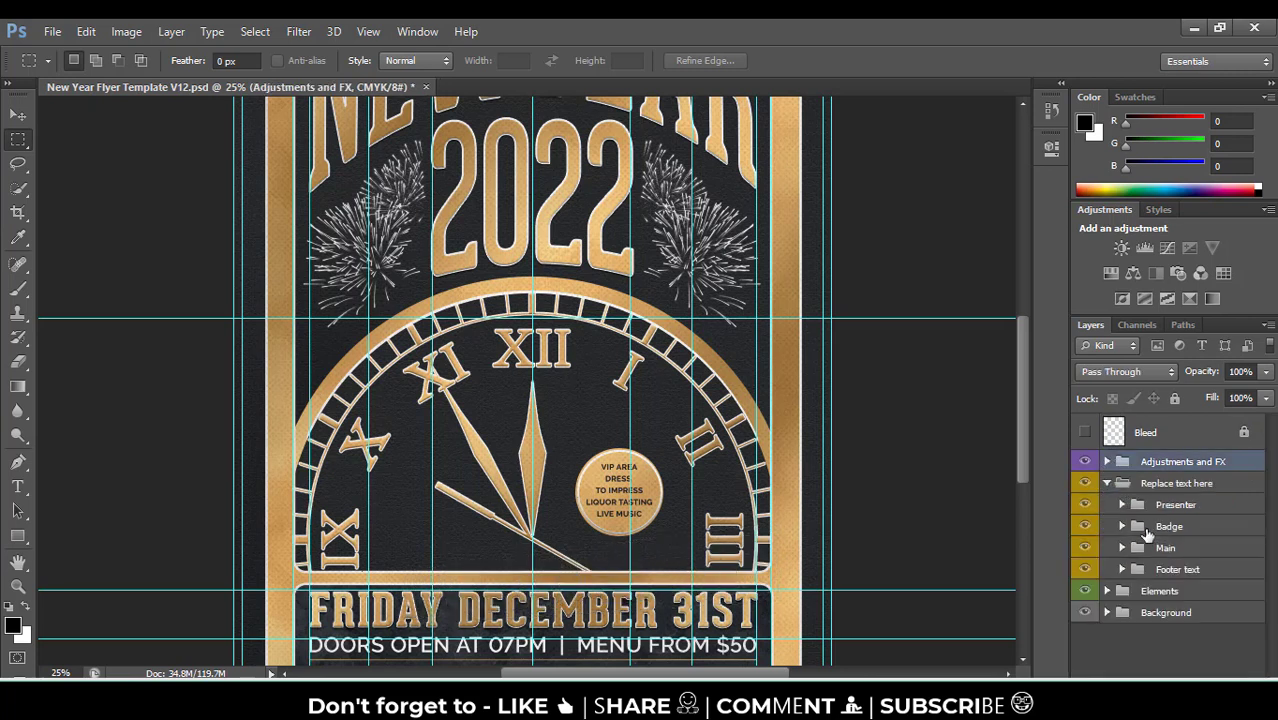
pyautogui.click(1147, 530)
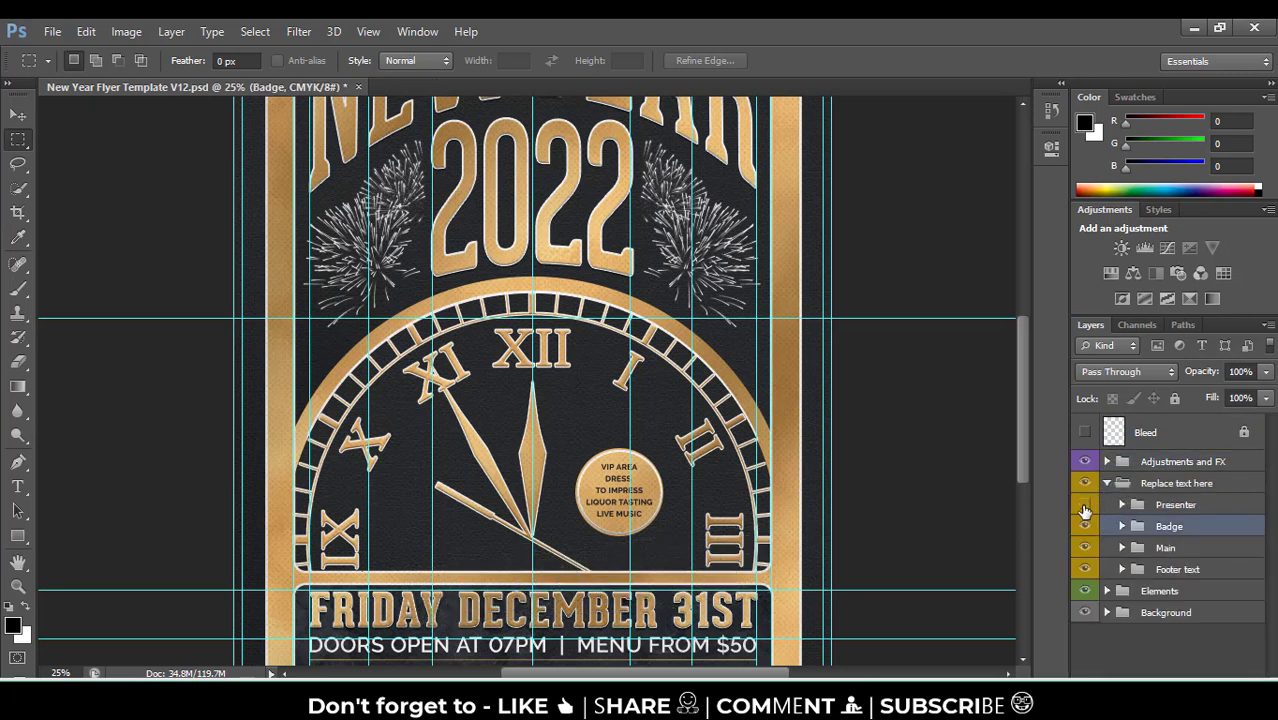
pyautogui.click(1085, 527)
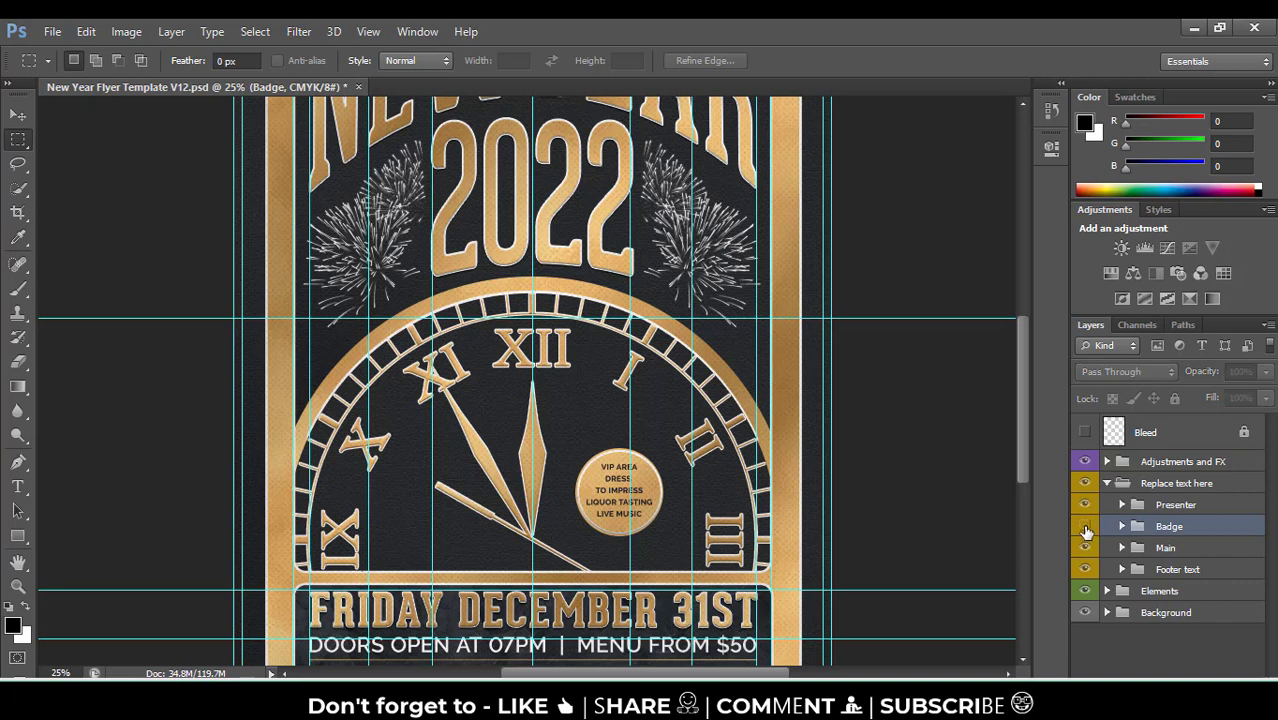
pyautogui.click(1085, 528)
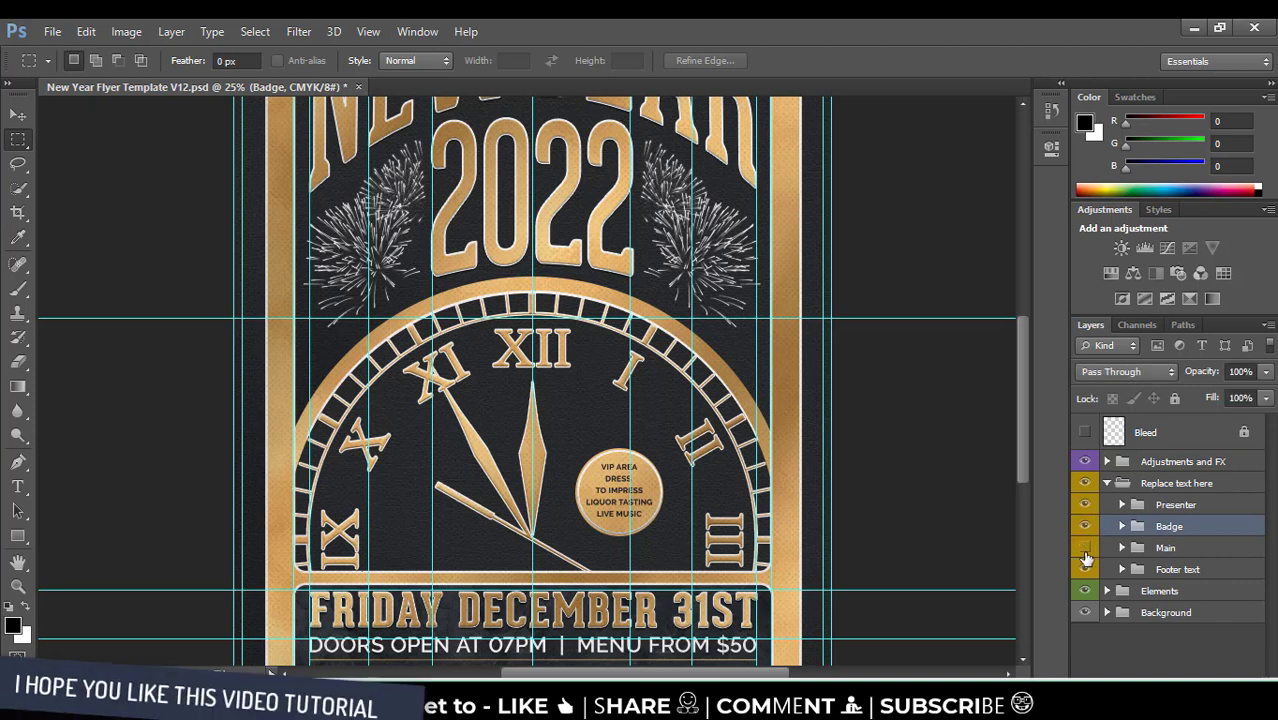
pyautogui.click(1085, 548)
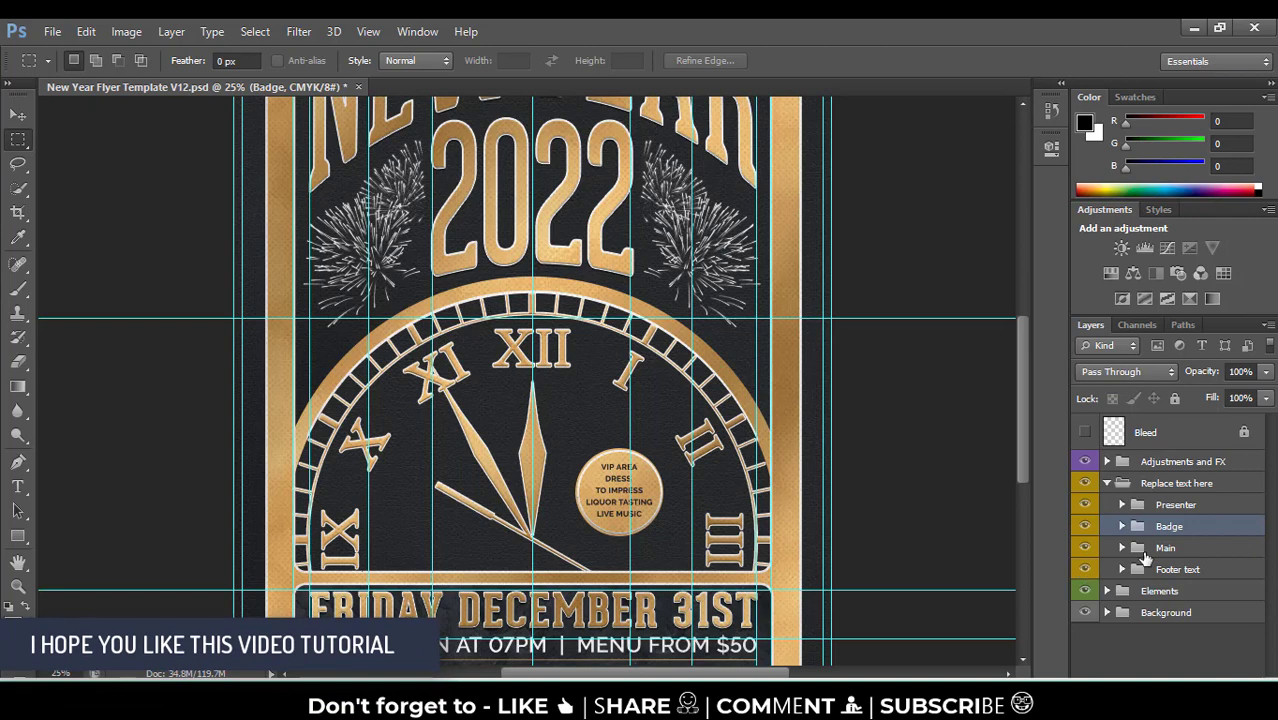
pyautogui.click(1125, 570)
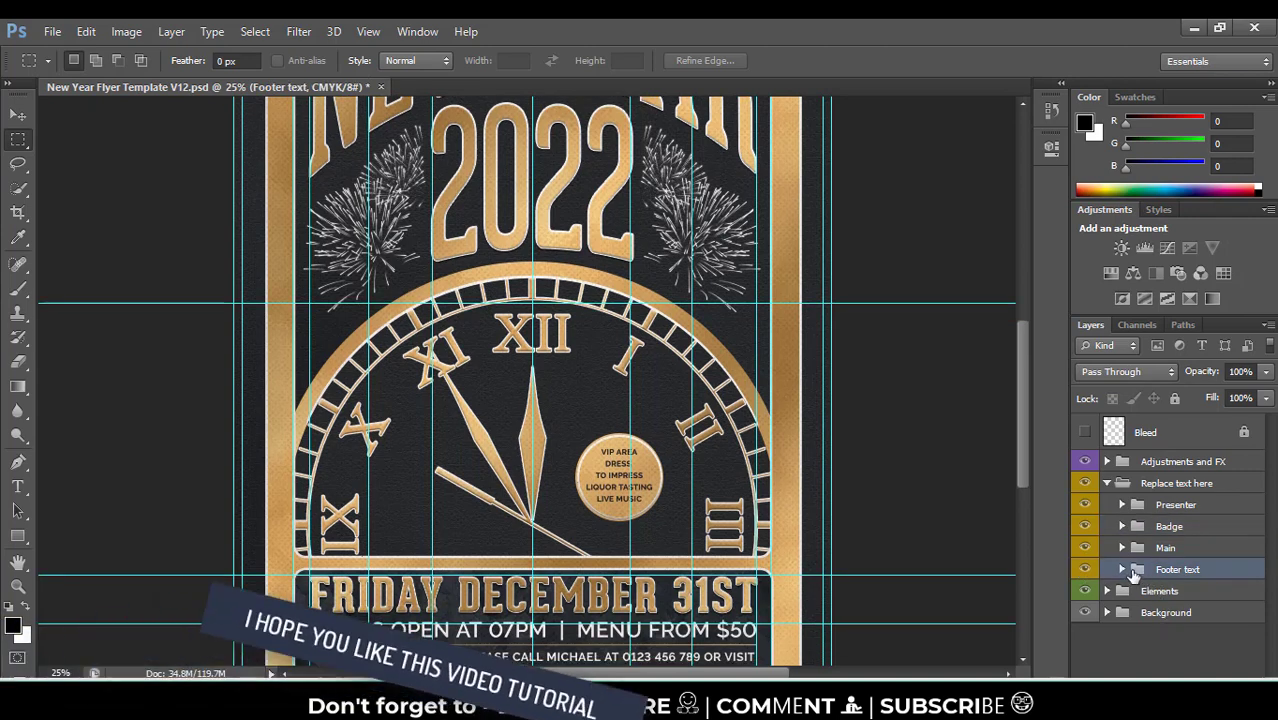
# Expand Footer text, cancel the date layer's Layer Style, and start editing the friday december 31st text
pyautogui.click(1123, 569)
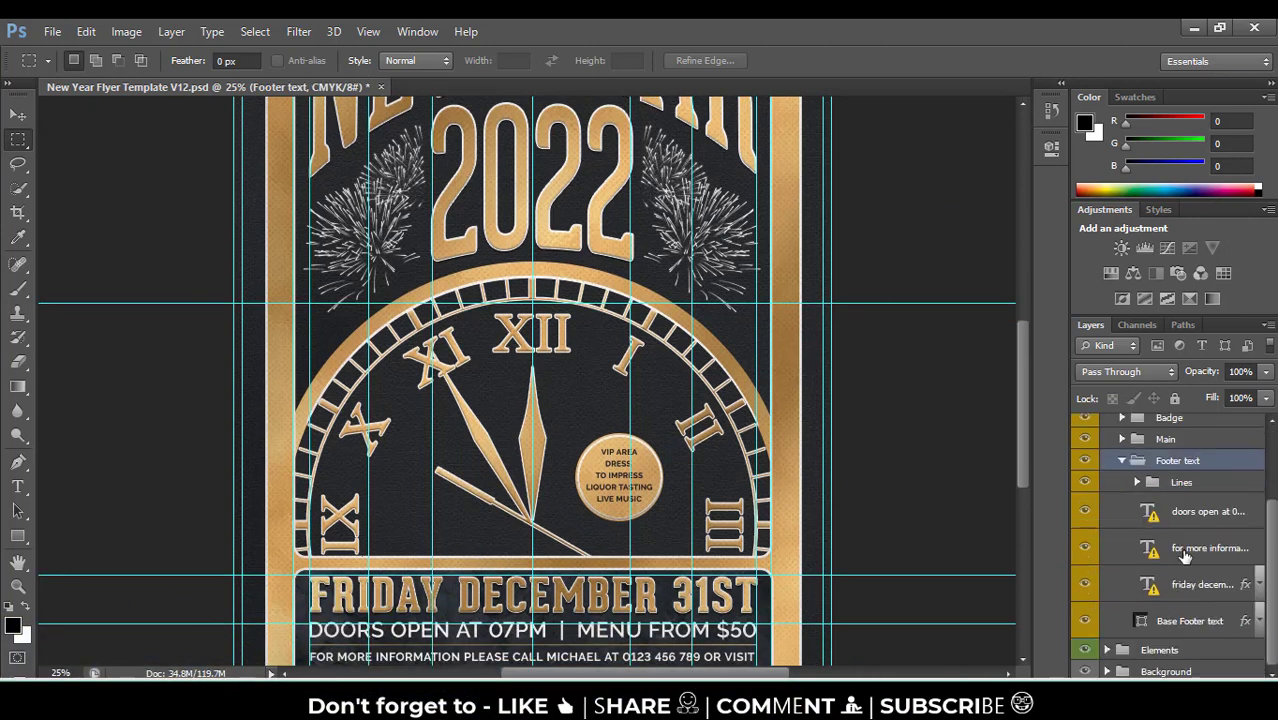
pyautogui.doubleClick(1183, 588)
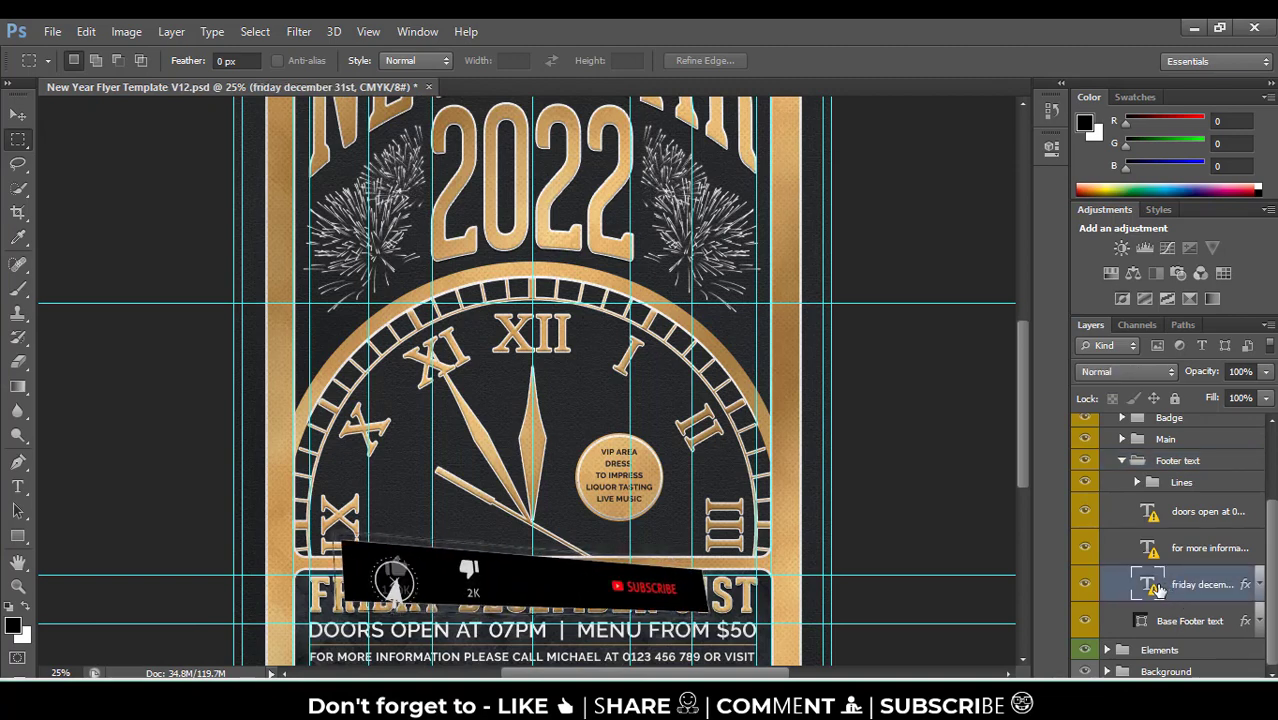
pyautogui.doubleClick(1157, 590)
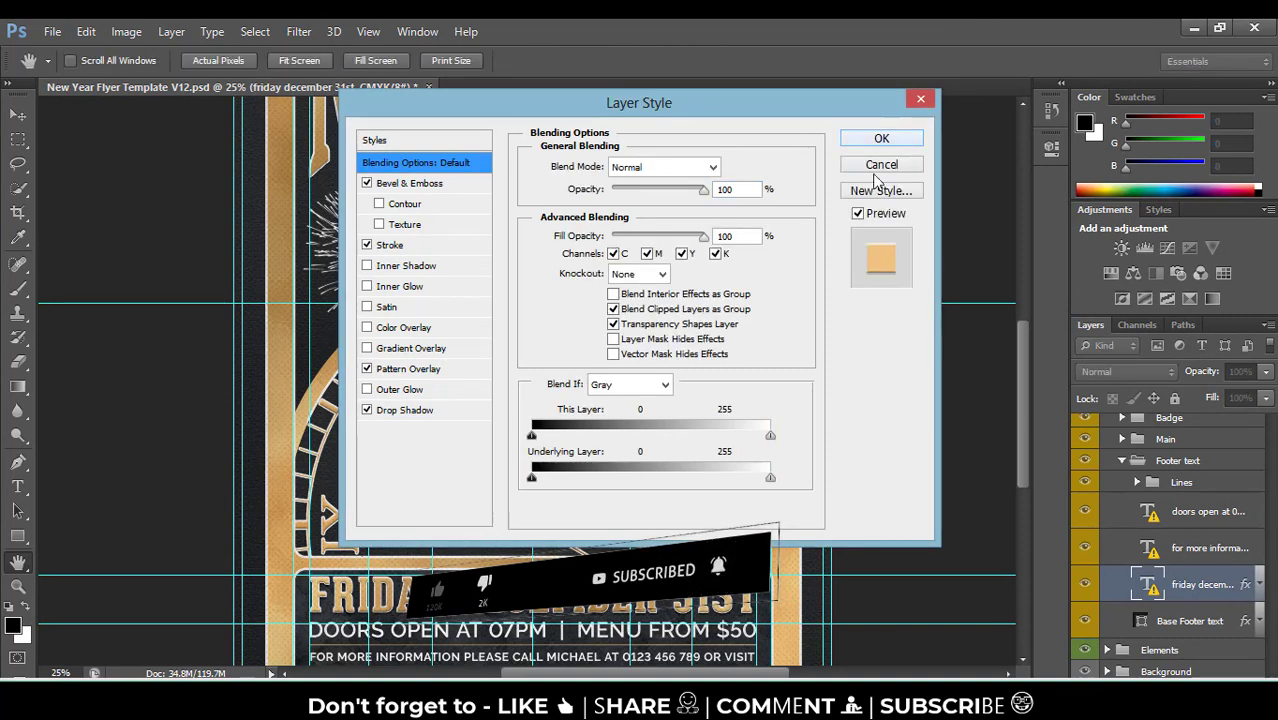
pyautogui.click(875, 170)
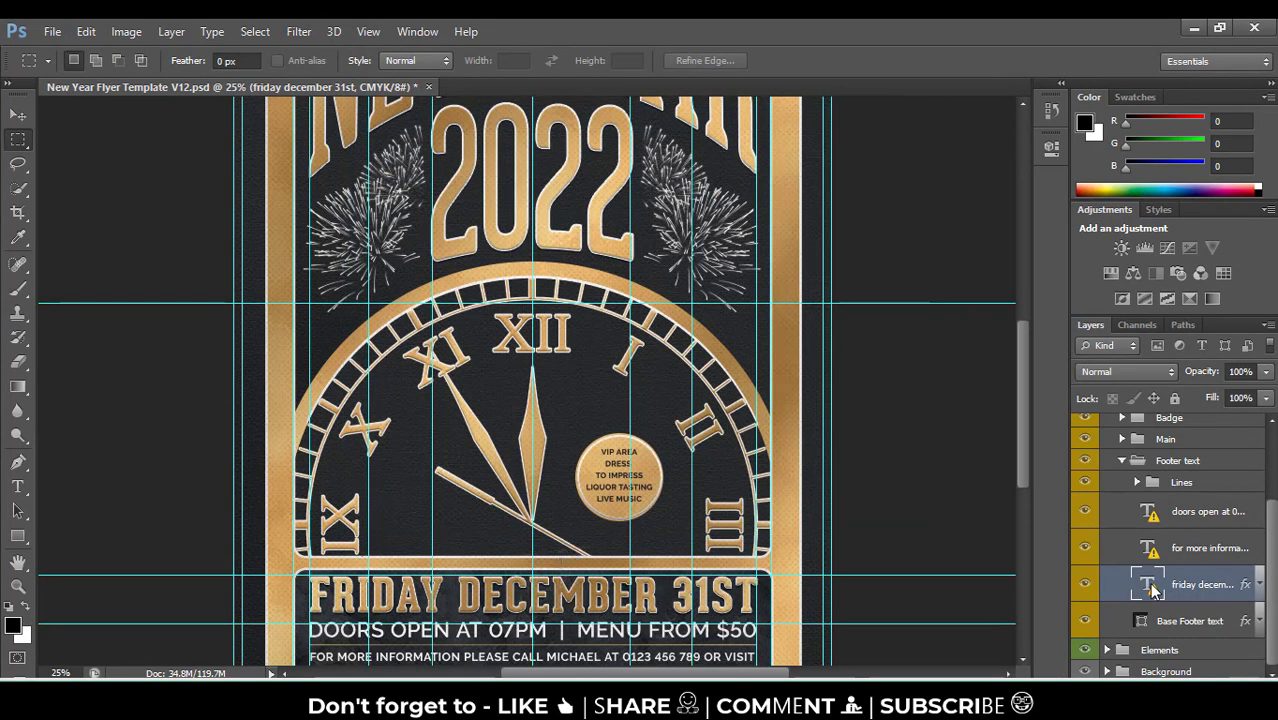
pyautogui.doubleClick(1152, 592)
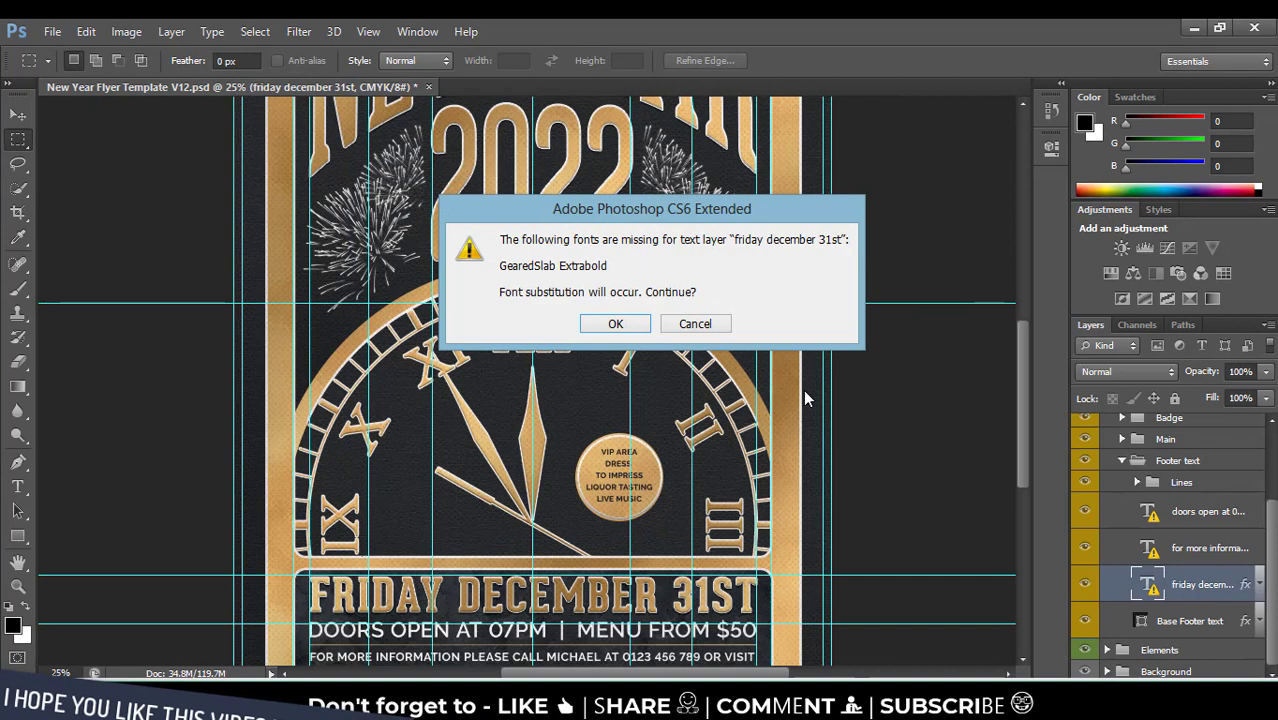
# Accept the font substitution and retype the footer headline to read HAPPY NEW YEAR FLYES
pyautogui.click(616, 322)
pyautogui.click(368, 576)
pyautogui.write("HAPPY NE'EW Y")
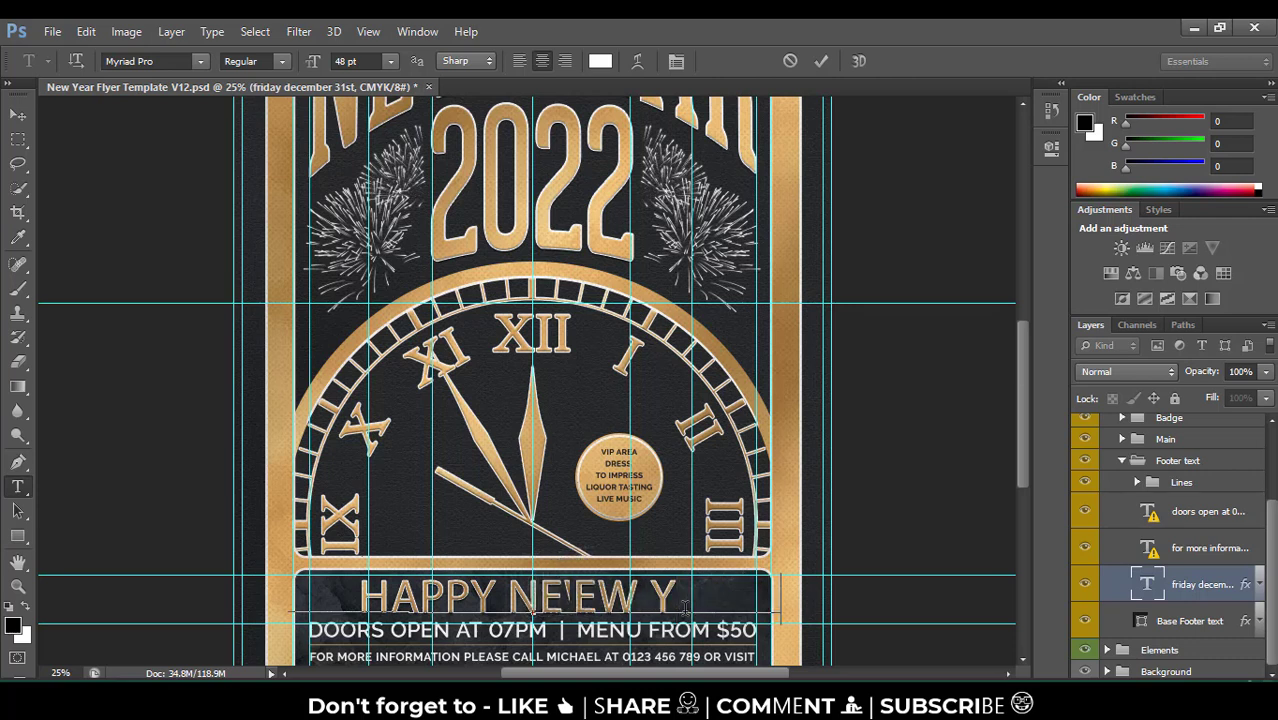
pyautogui.write('EAR FLYER')
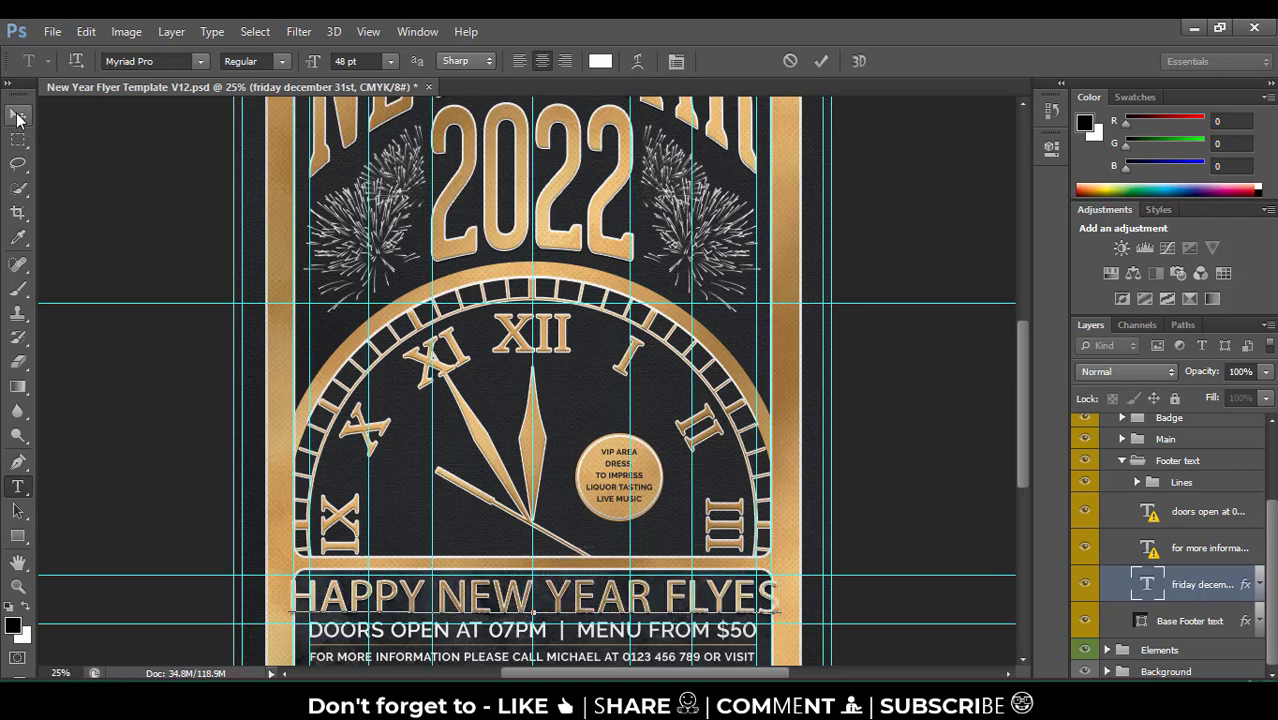
pyautogui.click(19, 117)
# Free-transform the footer headline slightly narrower to fit its box, then pan to the footer
pyautogui.hotkey('ctrl', 't')
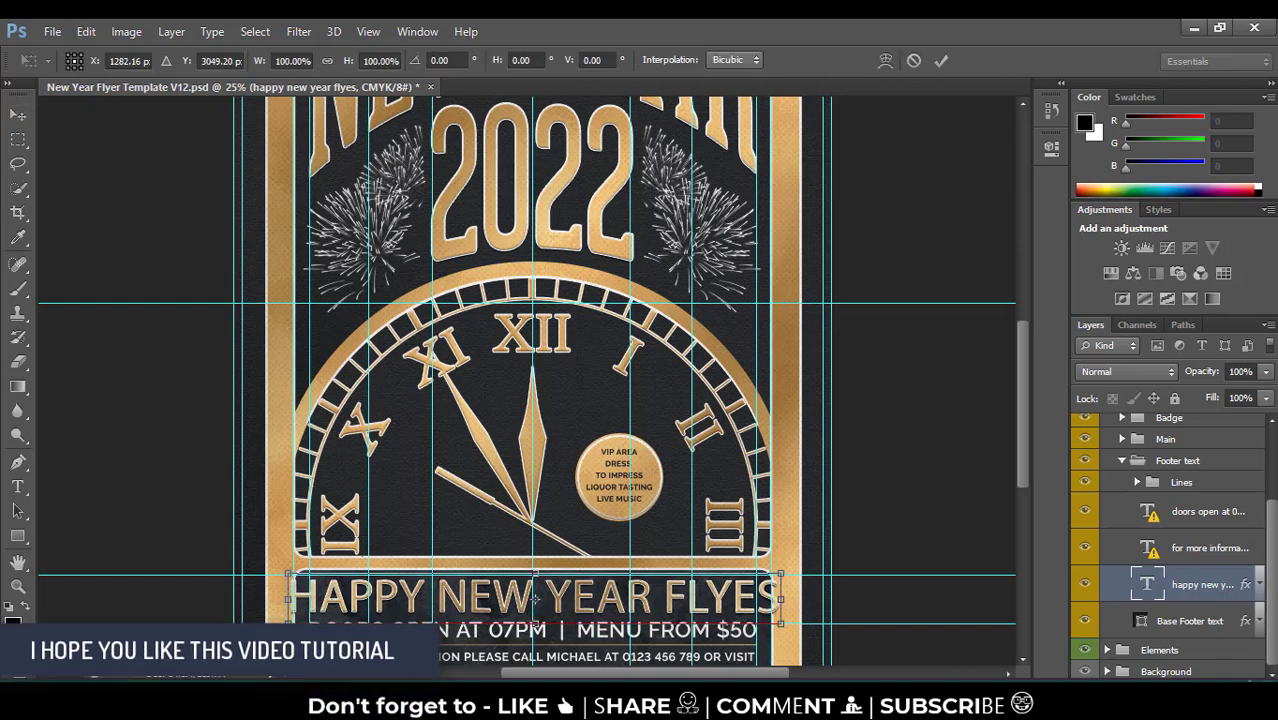
pyautogui.moveTo(292, 622); pyautogui.dragTo(318, 618)
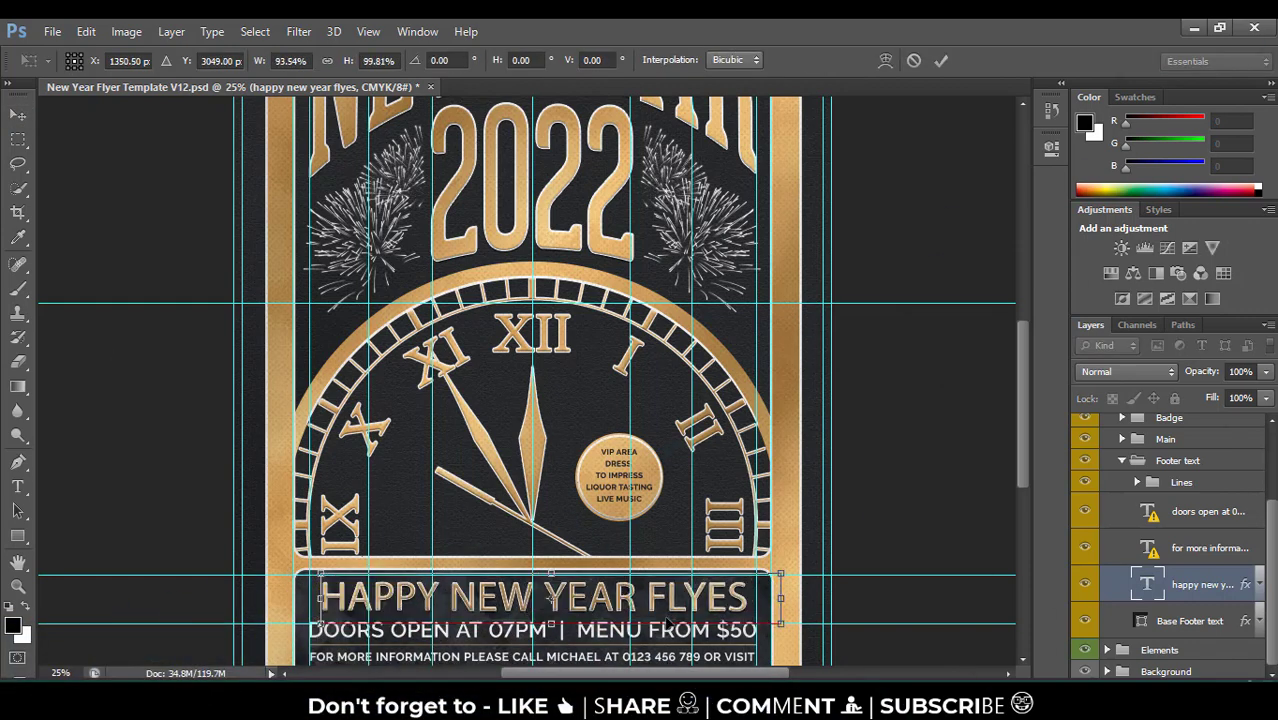
pyautogui.moveTo(668, 620); pyautogui.dragTo(778, 622)
pyautogui.press('Return')
pyautogui.moveTo(502, 583); pyautogui.dragTo(520, 455)
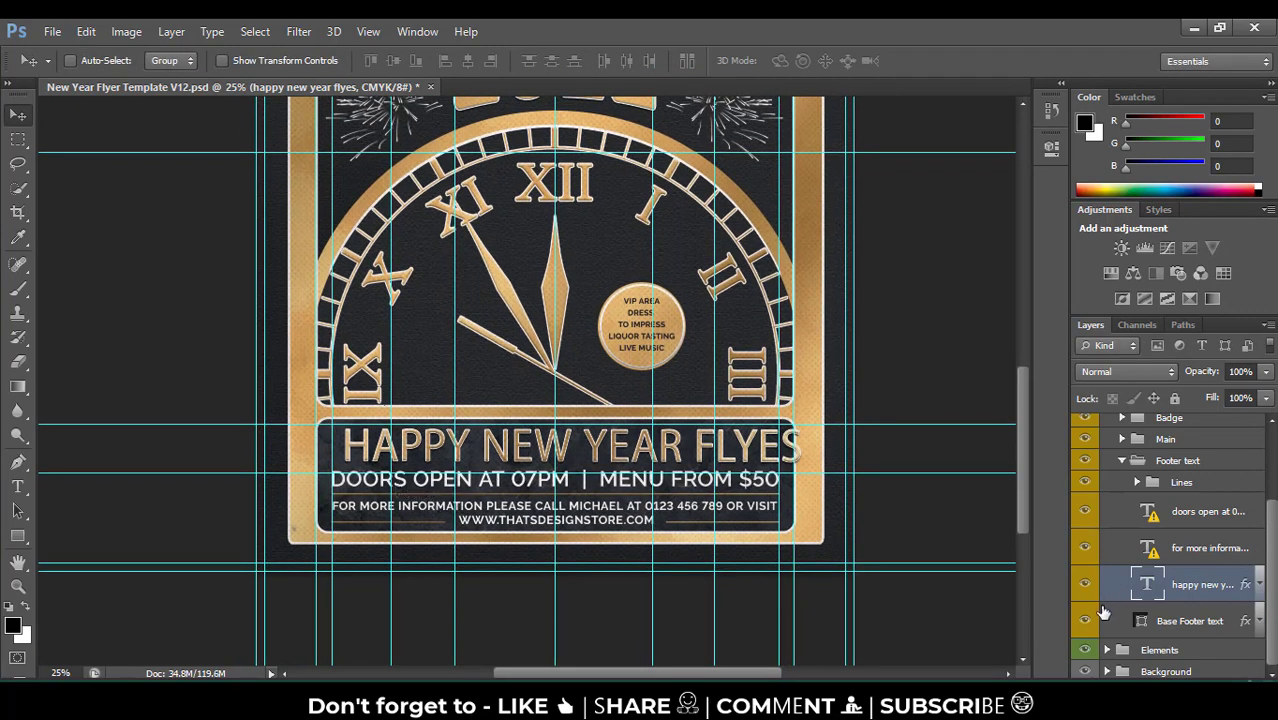
# Close the V12 template without saving and open New Year Flyer.psd from Explorer
pyautogui.scroll(2, 1103, 612)
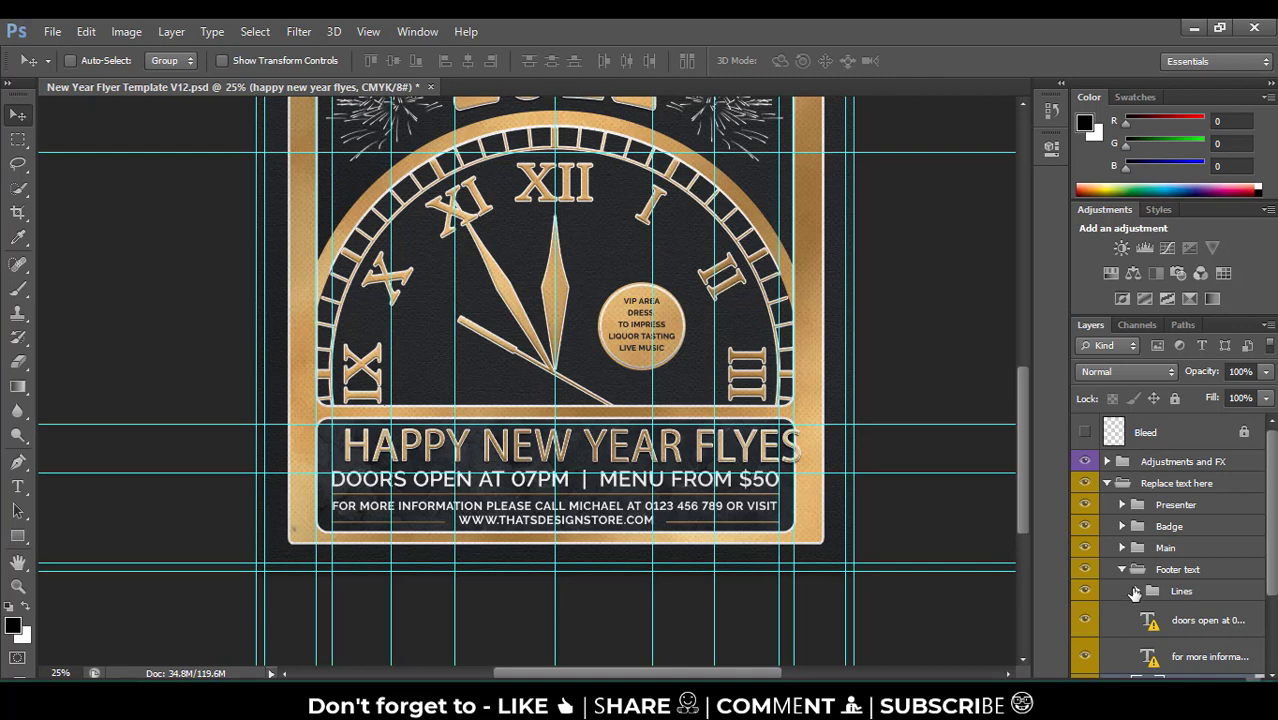
pyautogui.click(1122, 569)
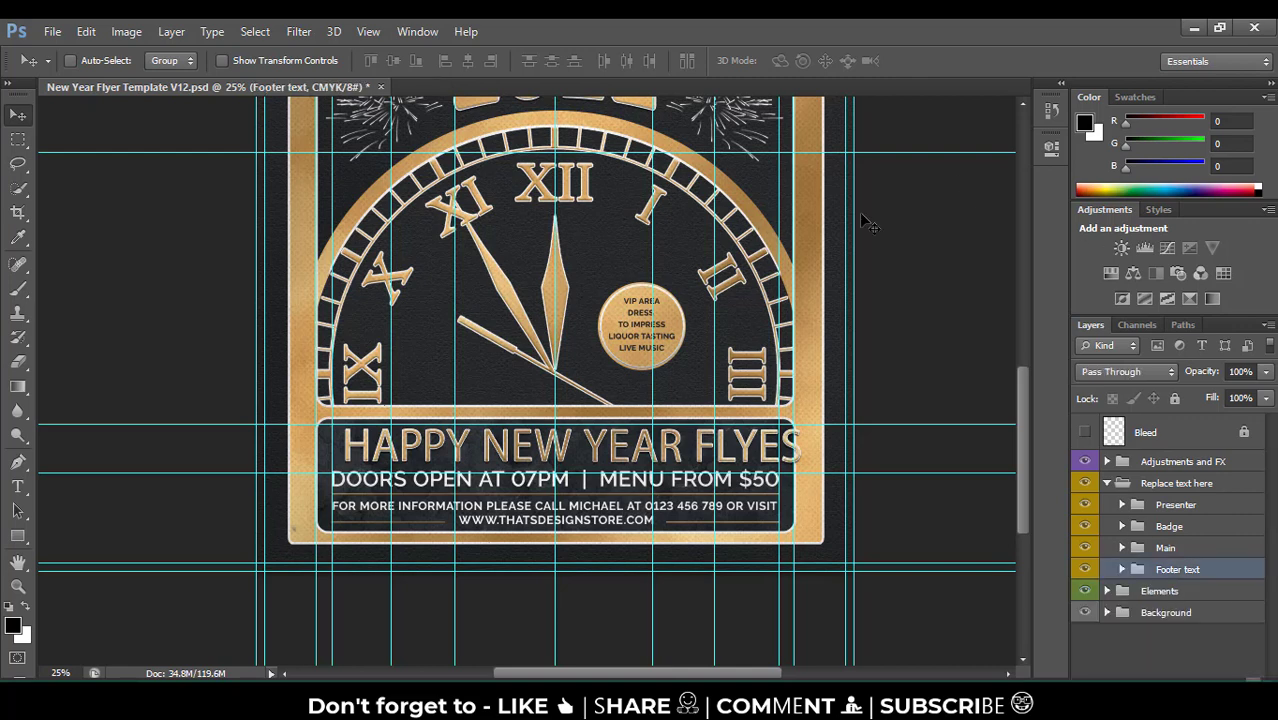
pyautogui.click(381, 87)
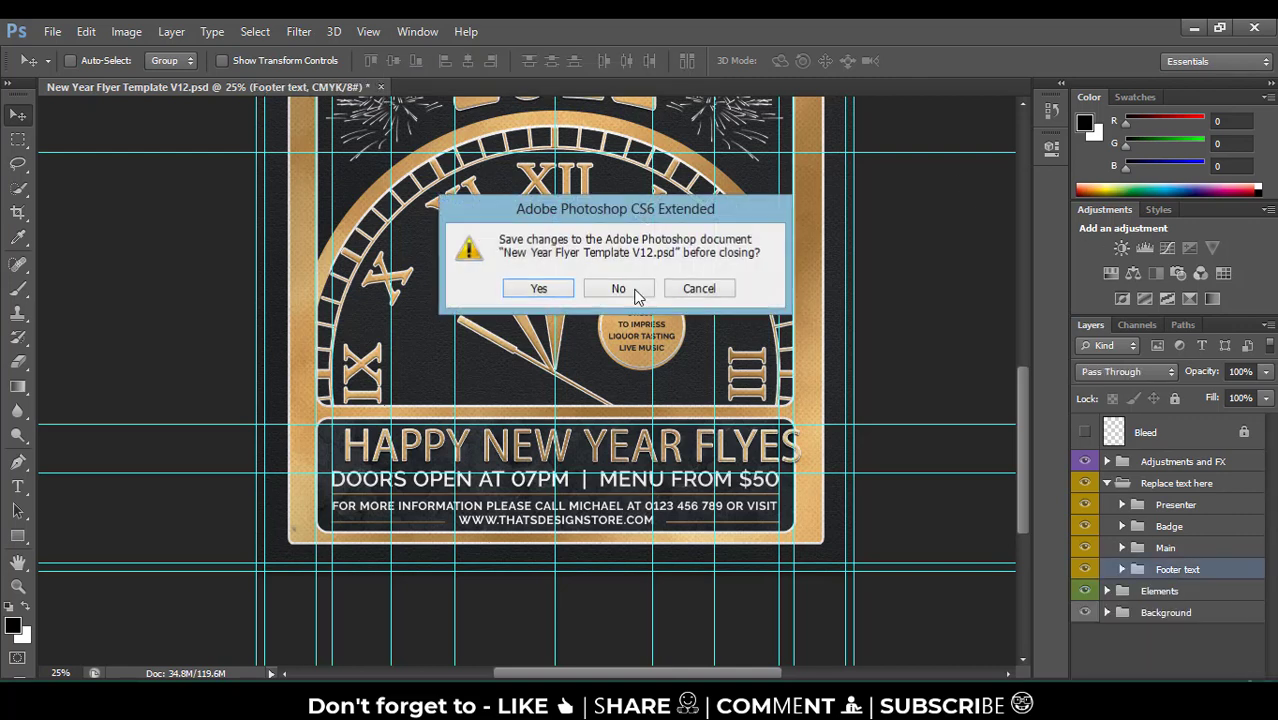
pyautogui.click(626, 286)
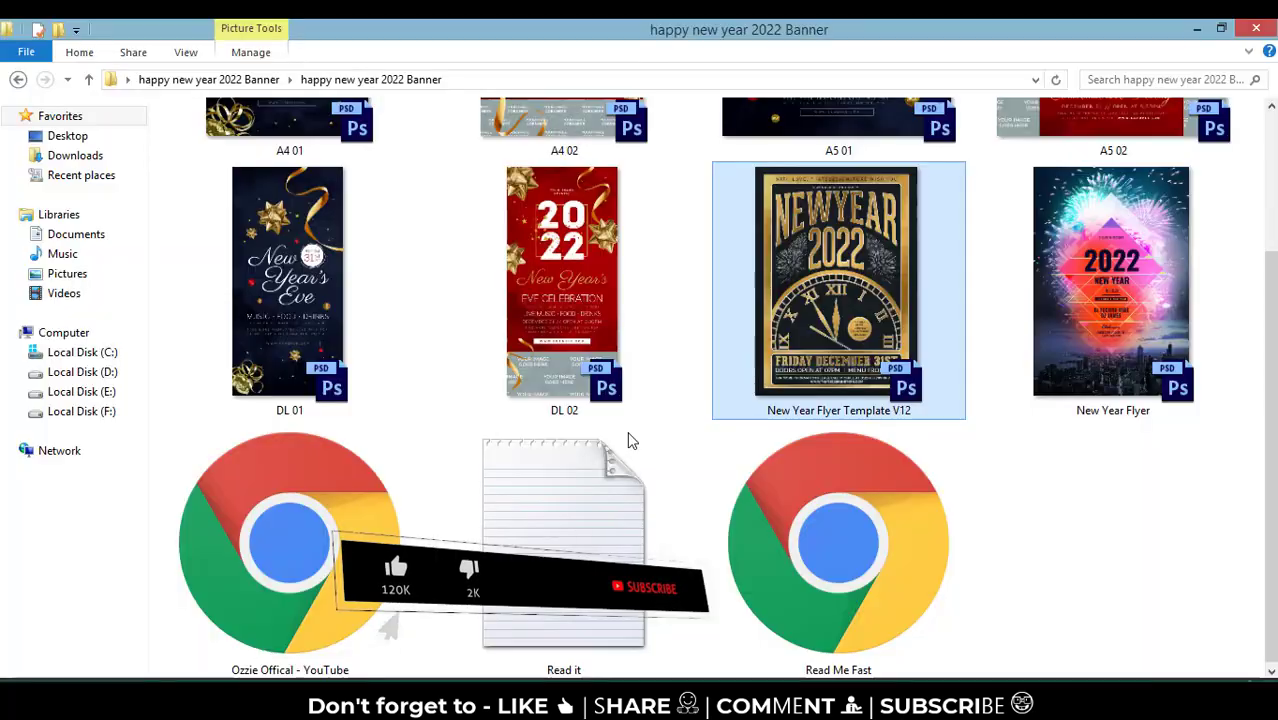
pyautogui.click(1110, 244)
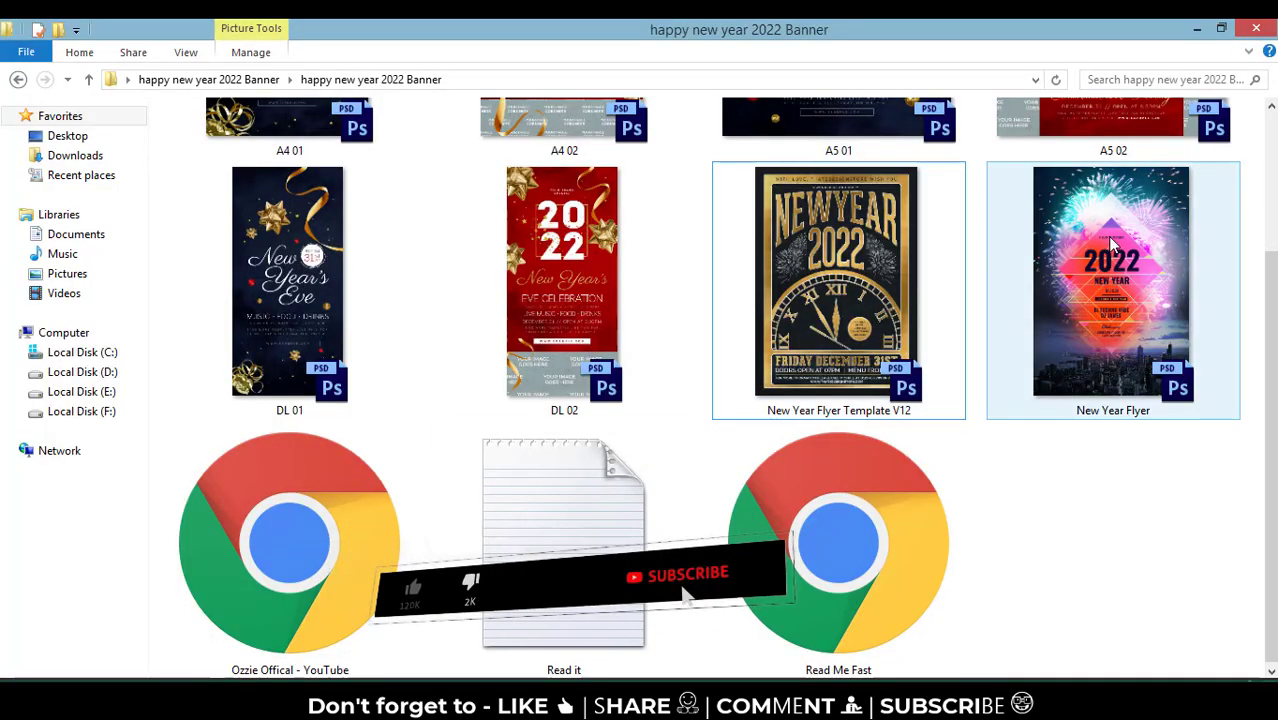
pyautogui.doubleClick(1113, 244)
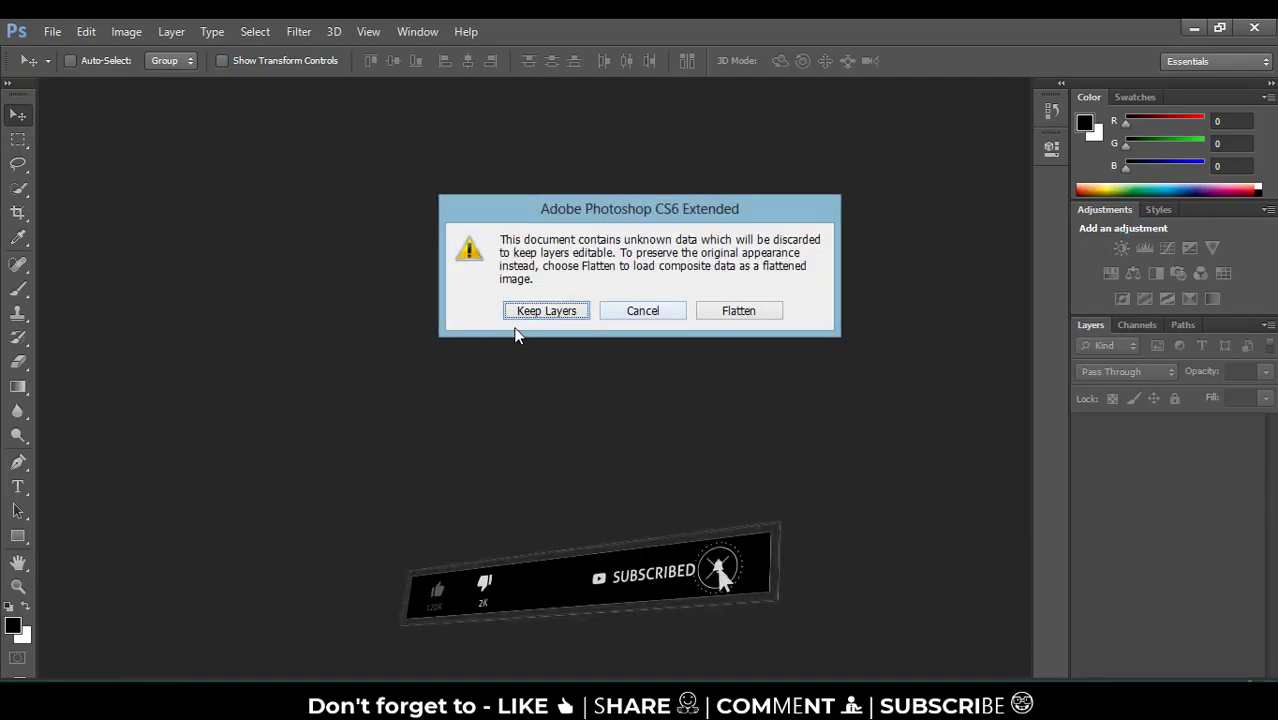
# Keep the layers of New Year Flyer.psd and accept the missing-fonts warning
pyautogui.click(530, 312)
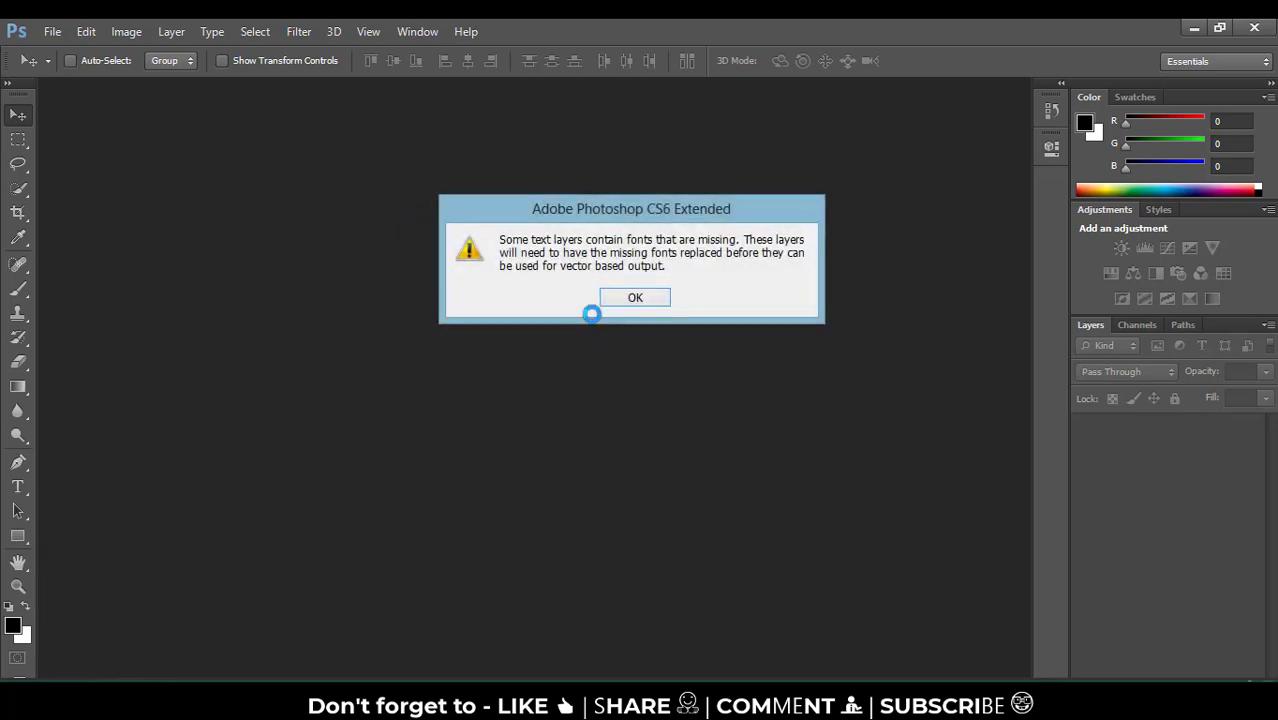
pyautogui.click(650, 303)
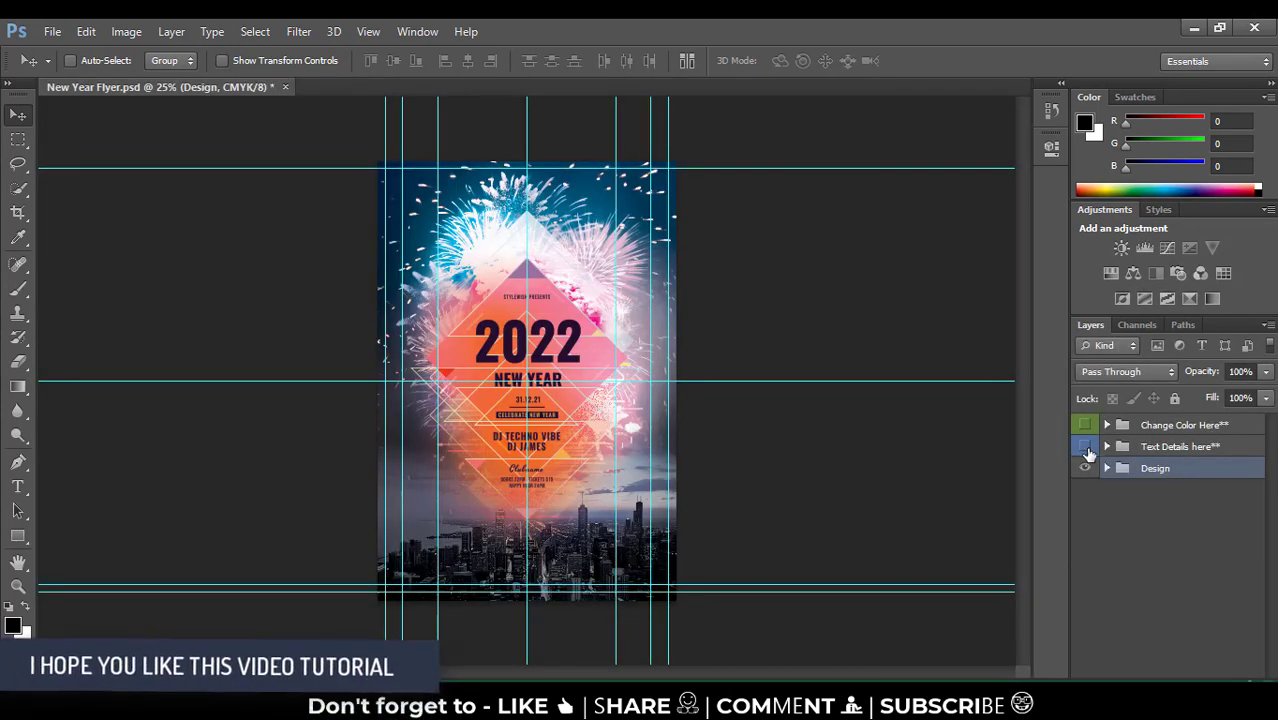
# Toggle the three groups' visibility, then expand Text Details and Event Title to select NEW YEAR
pyautogui.moveTo(1085, 425); pyautogui.dragTo(1086, 468)
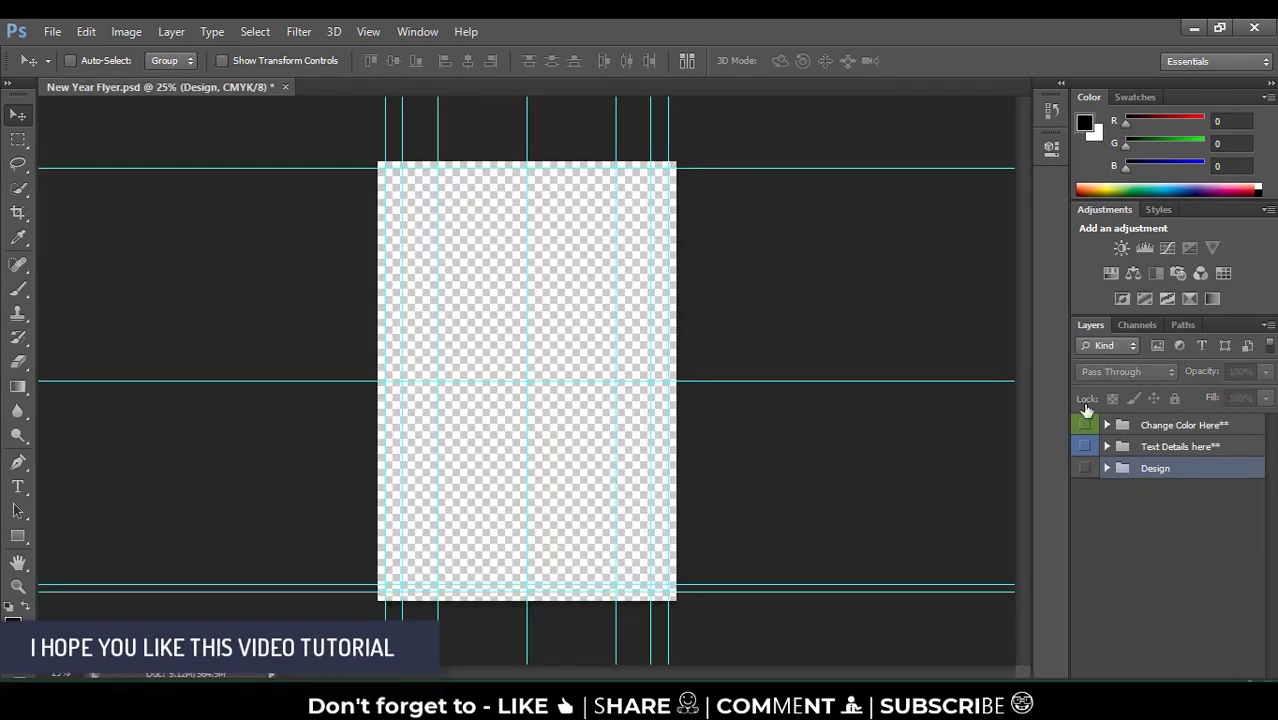
pyautogui.click(1086, 468)
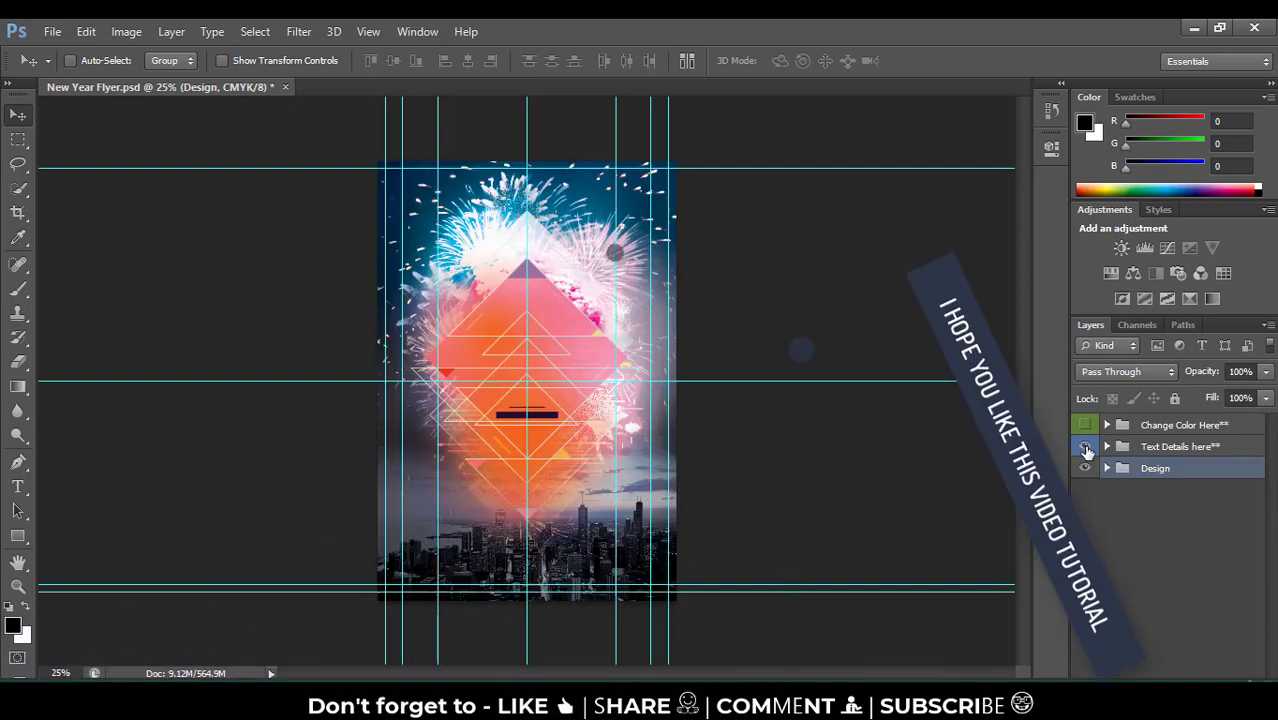
pyautogui.click(1086, 447)
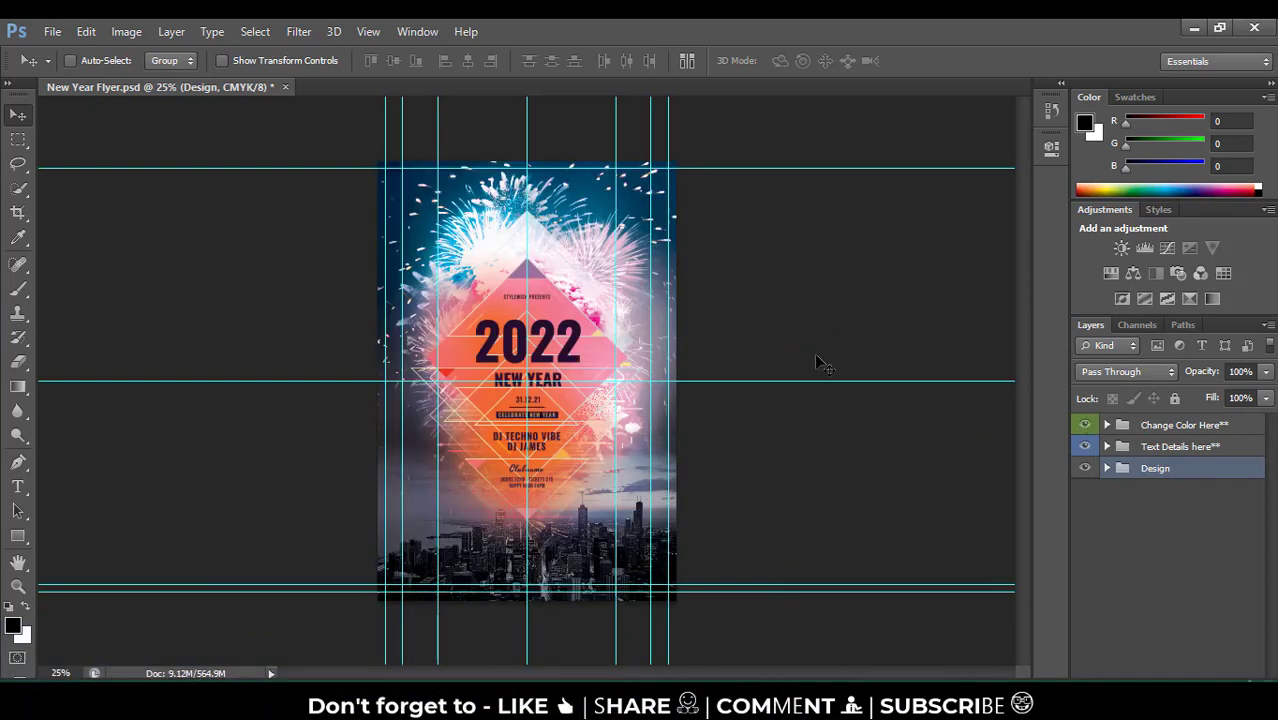
pyautogui.click(1106, 446)
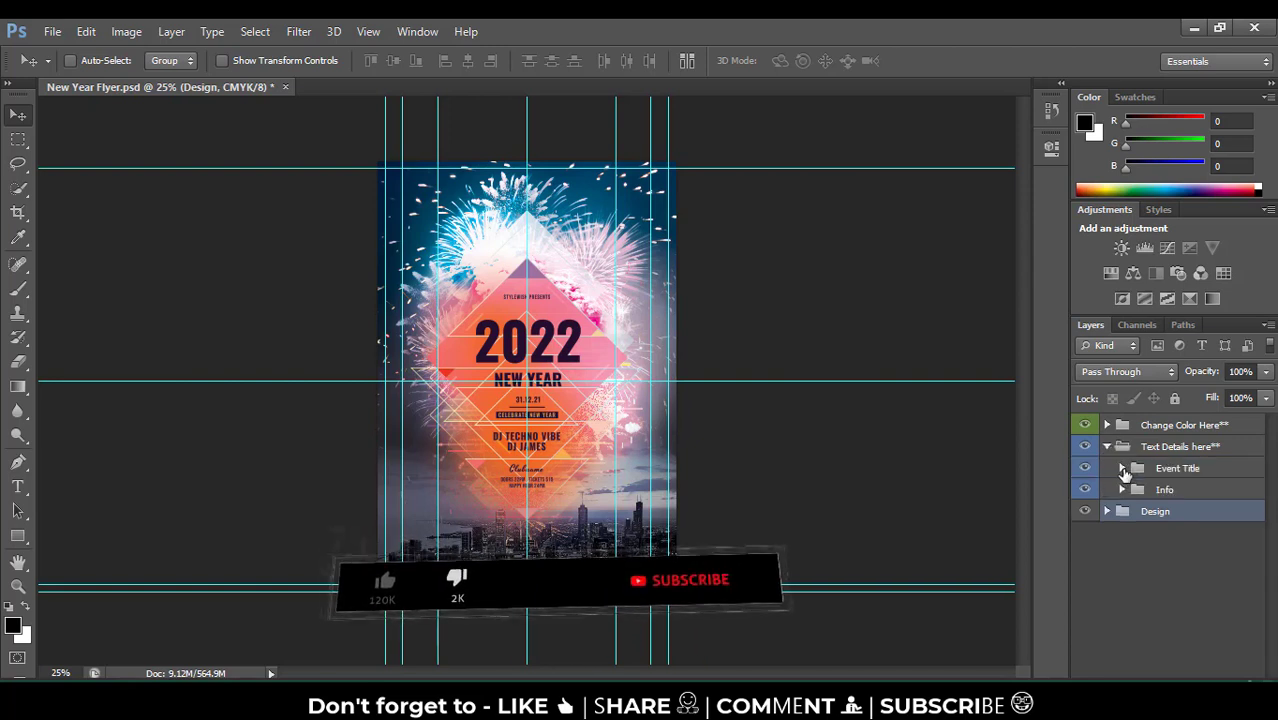
pyautogui.click(1122, 468)
pyautogui.click(1146, 500)
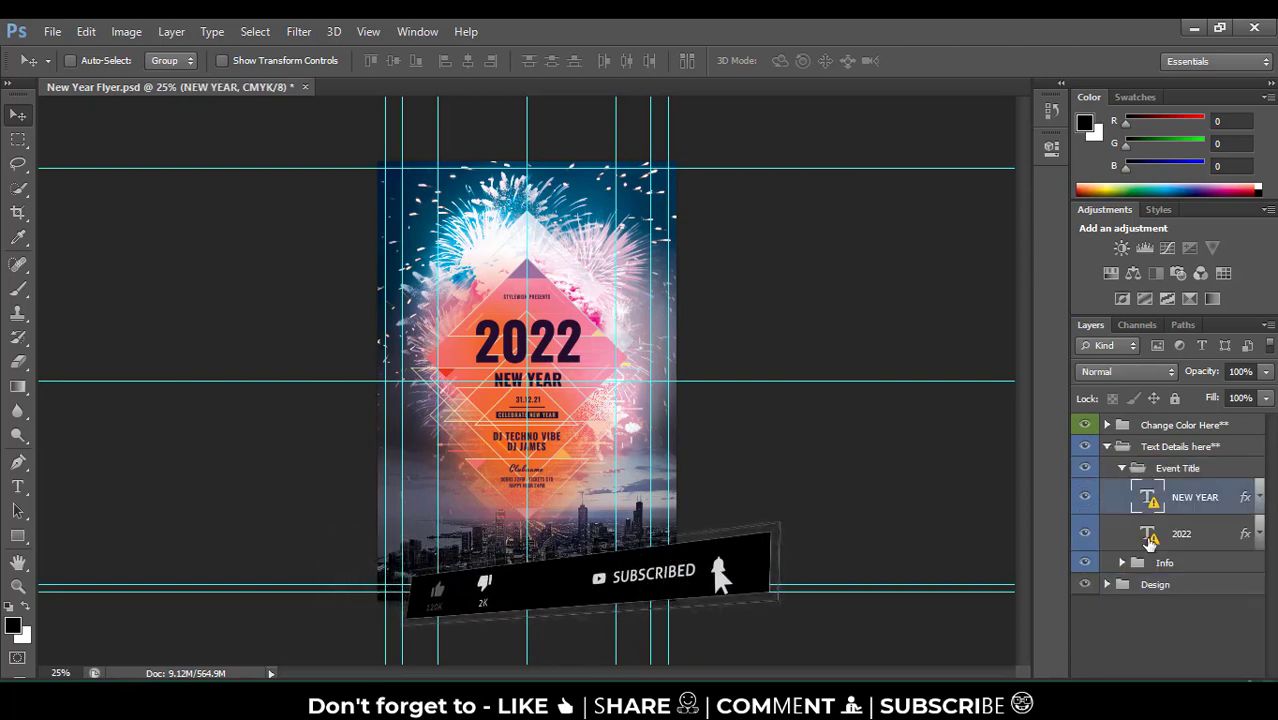
# Edit the 2022 year text layer to read 202, zoom in, and commit the edit
pyautogui.click(1148, 536)
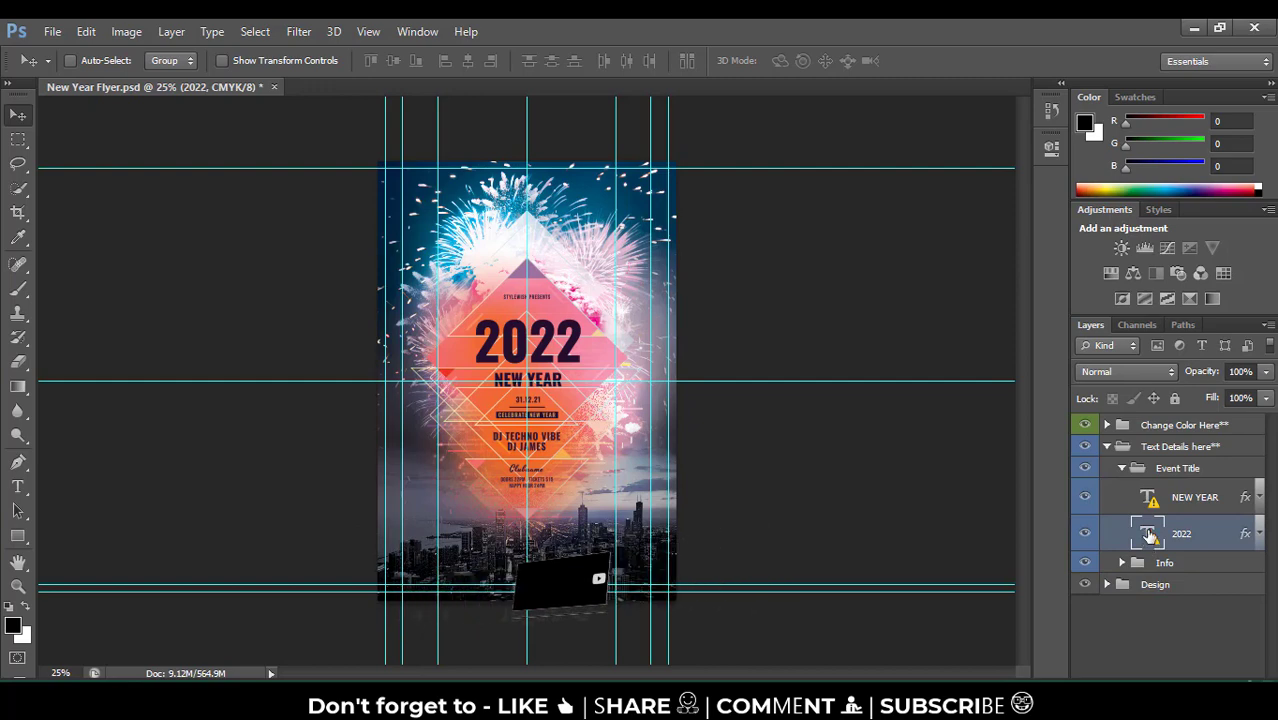
pyautogui.doubleClick(1148, 536)
pyautogui.click(566, 324)
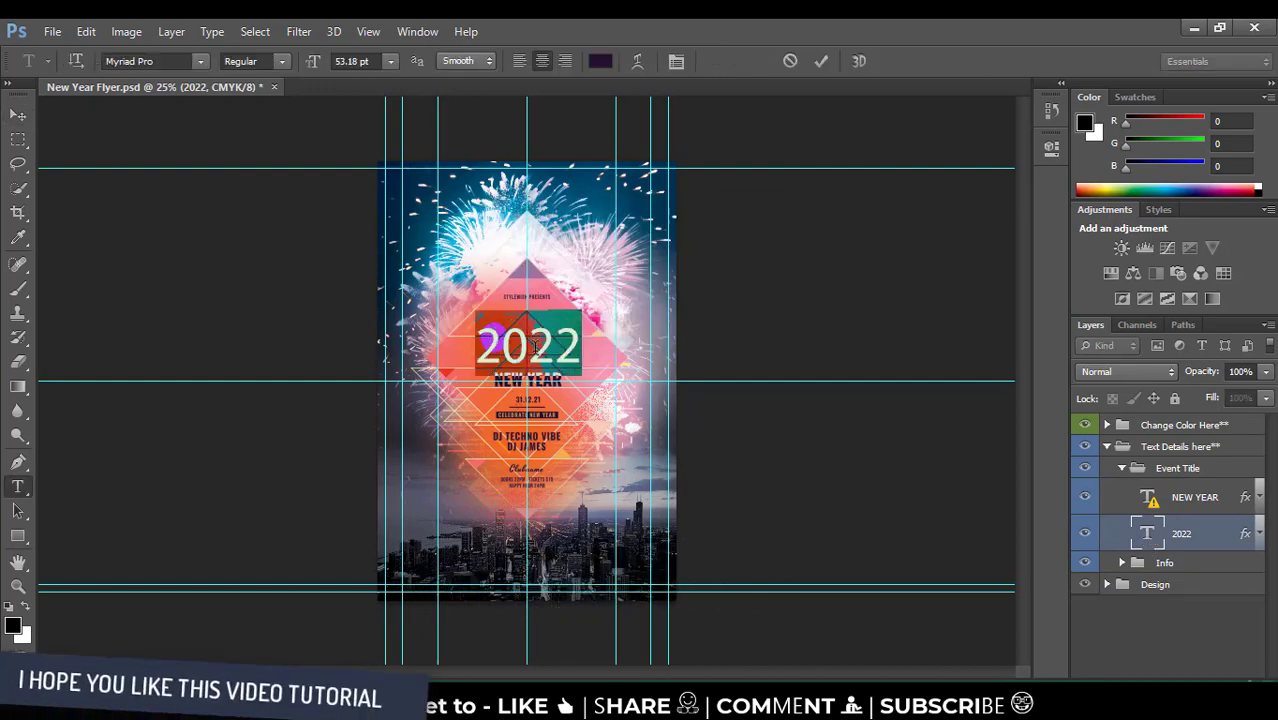
pyautogui.press('Right')
pyautogui.press('BackSpace')
pyautogui.write('2')
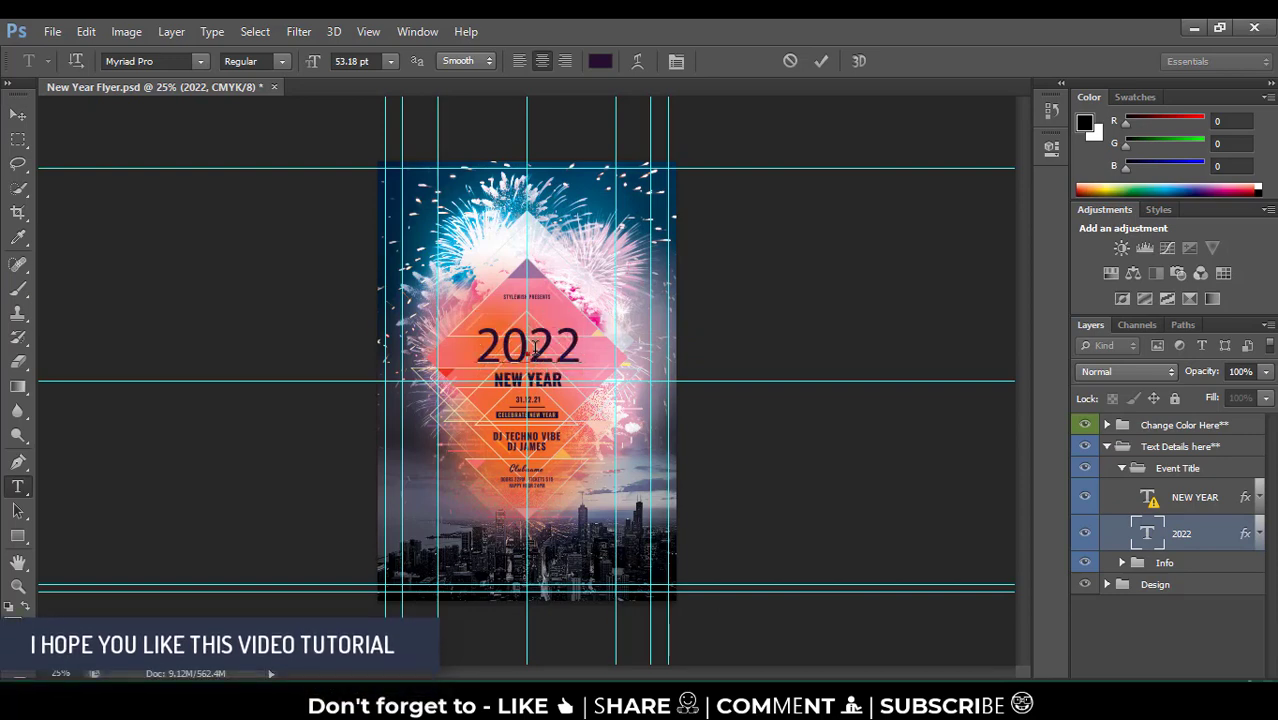
pyautogui.press('BackSpace')
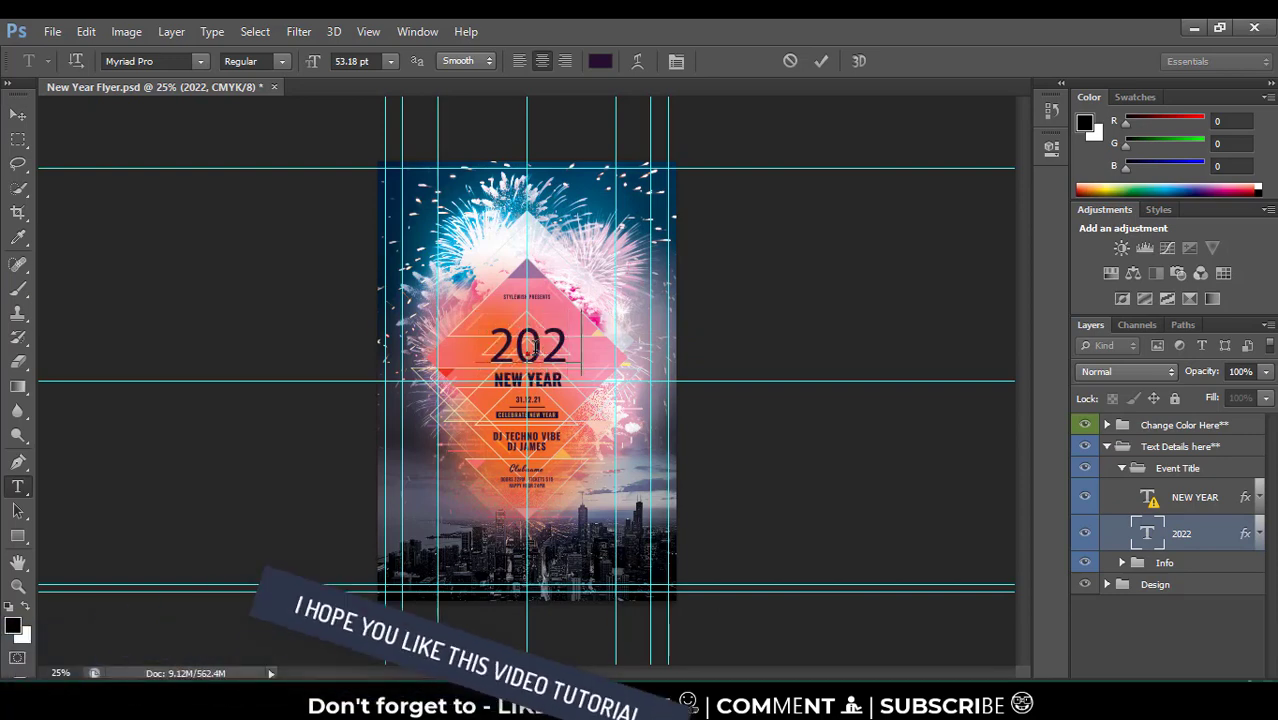
pyautogui.write('4')
pyautogui.press('BackSpace')
pyautogui.hotkey('ctrl', '+')
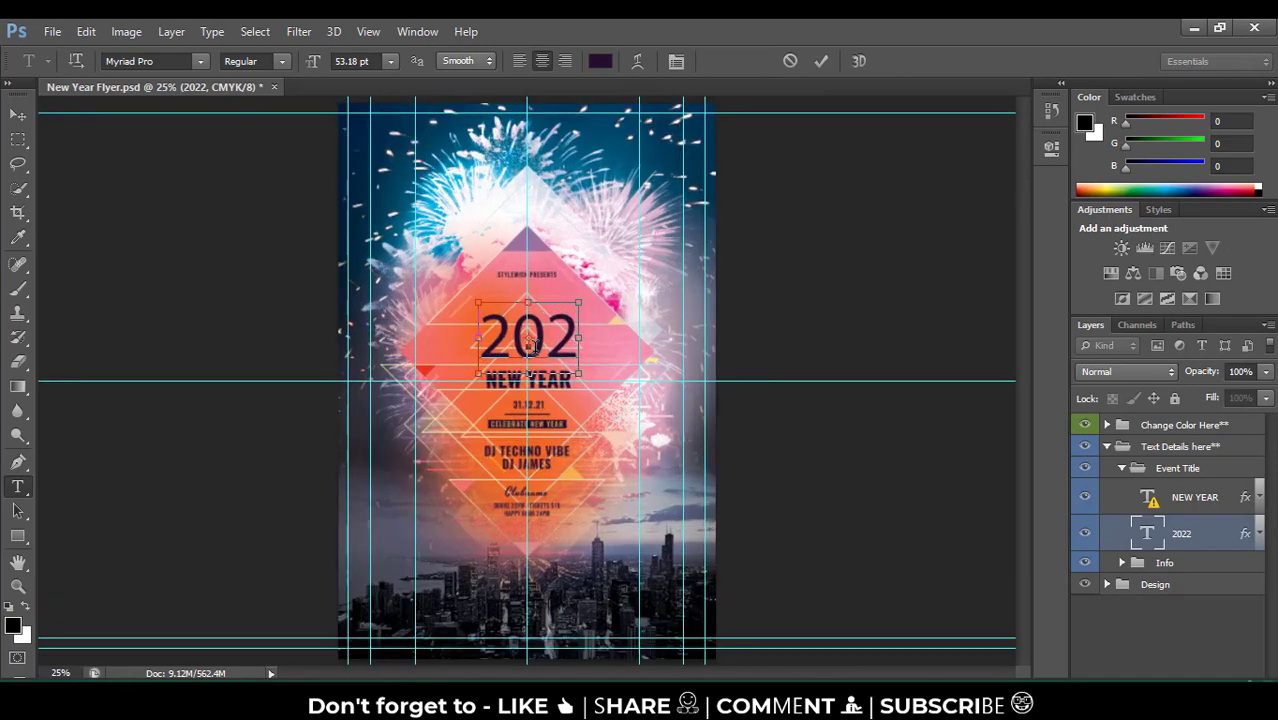
pyautogui.hotkey('ctrl', '+')
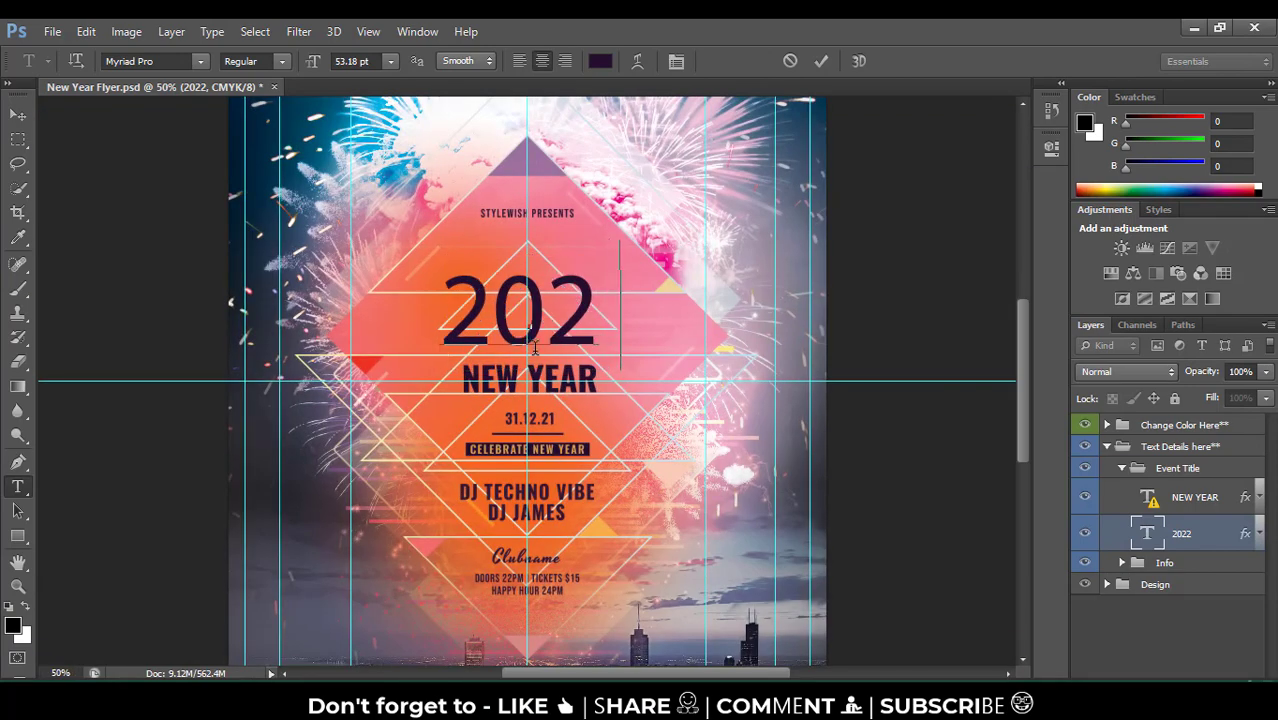
pyautogui.click(20, 116)
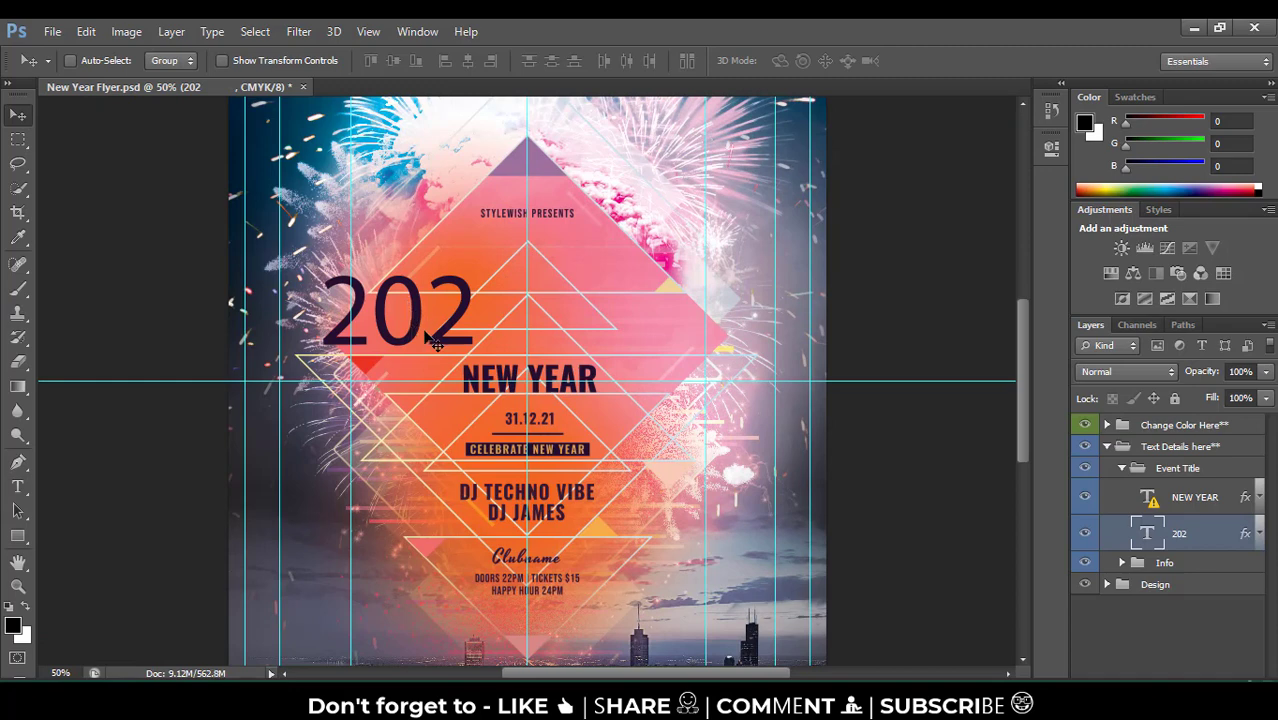
pyautogui.moveTo(436, 350); pyautogui.dragTo(563, 343)
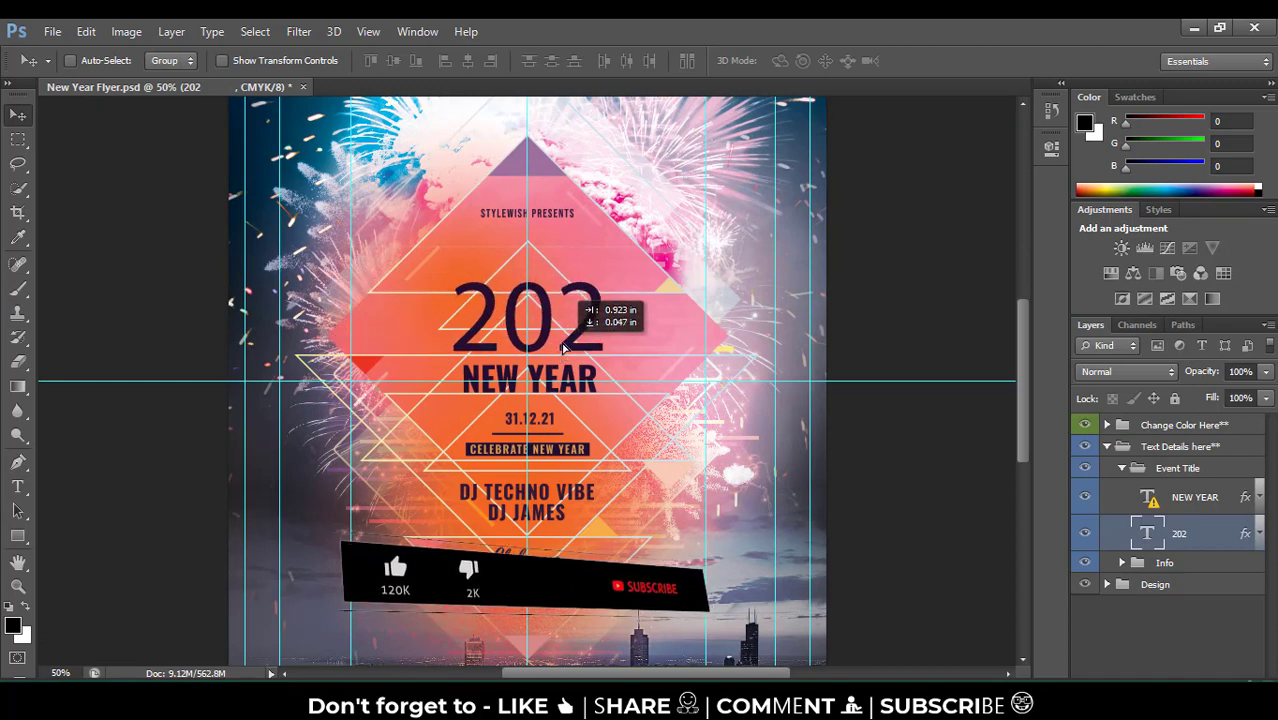
pyautogui.scroll(-5, 583, 395)
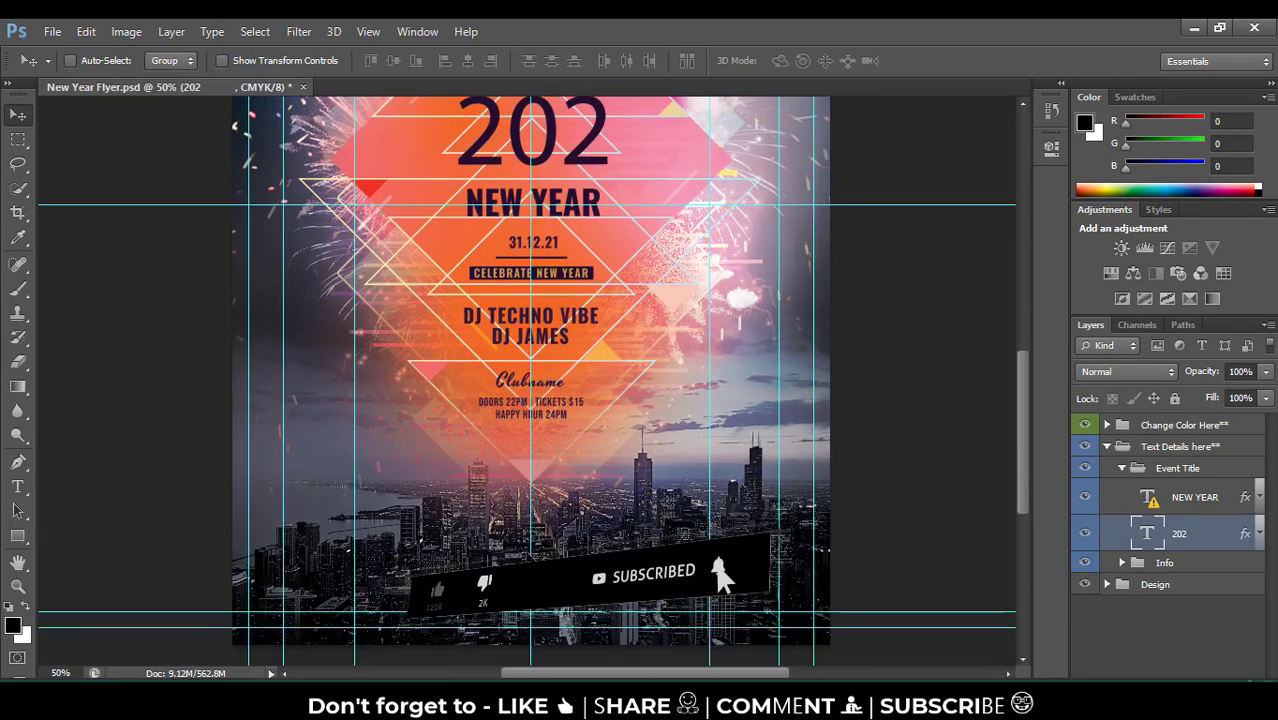
pyautogui.scroll(1, 573, 493)
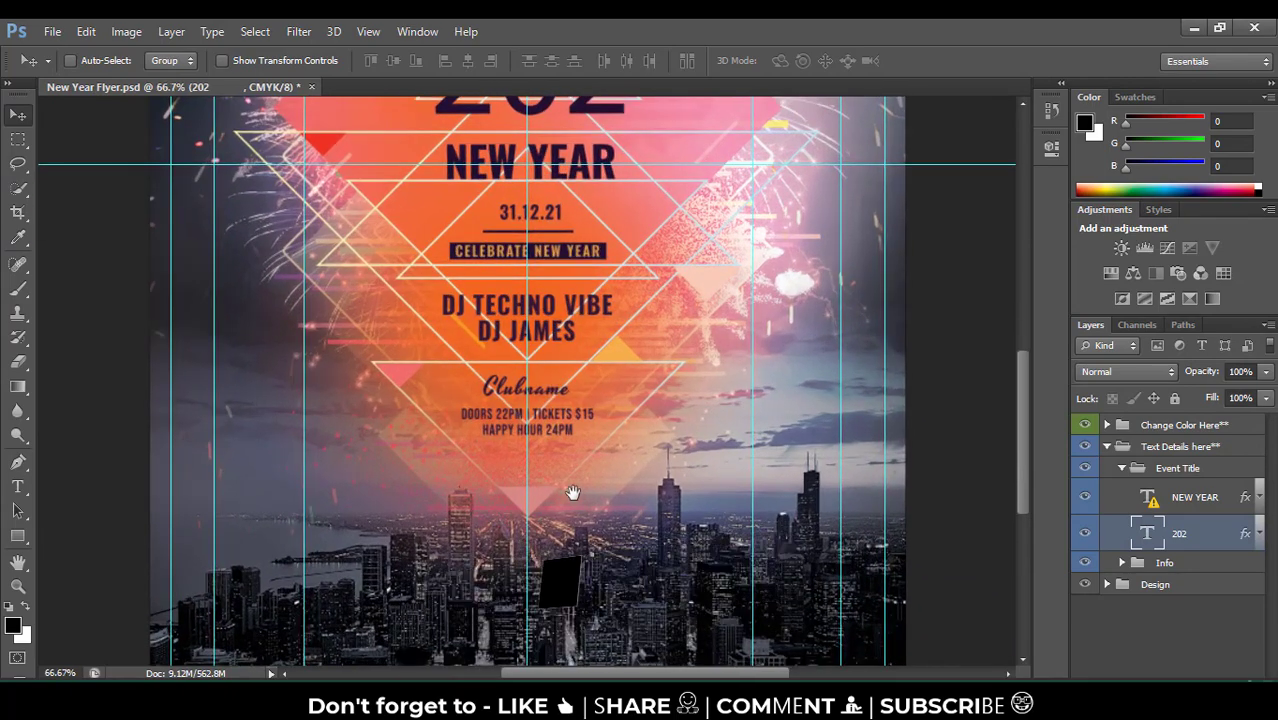
pyautogui.moveTo(573, 493); pyautogui.dragTo(574, 323)
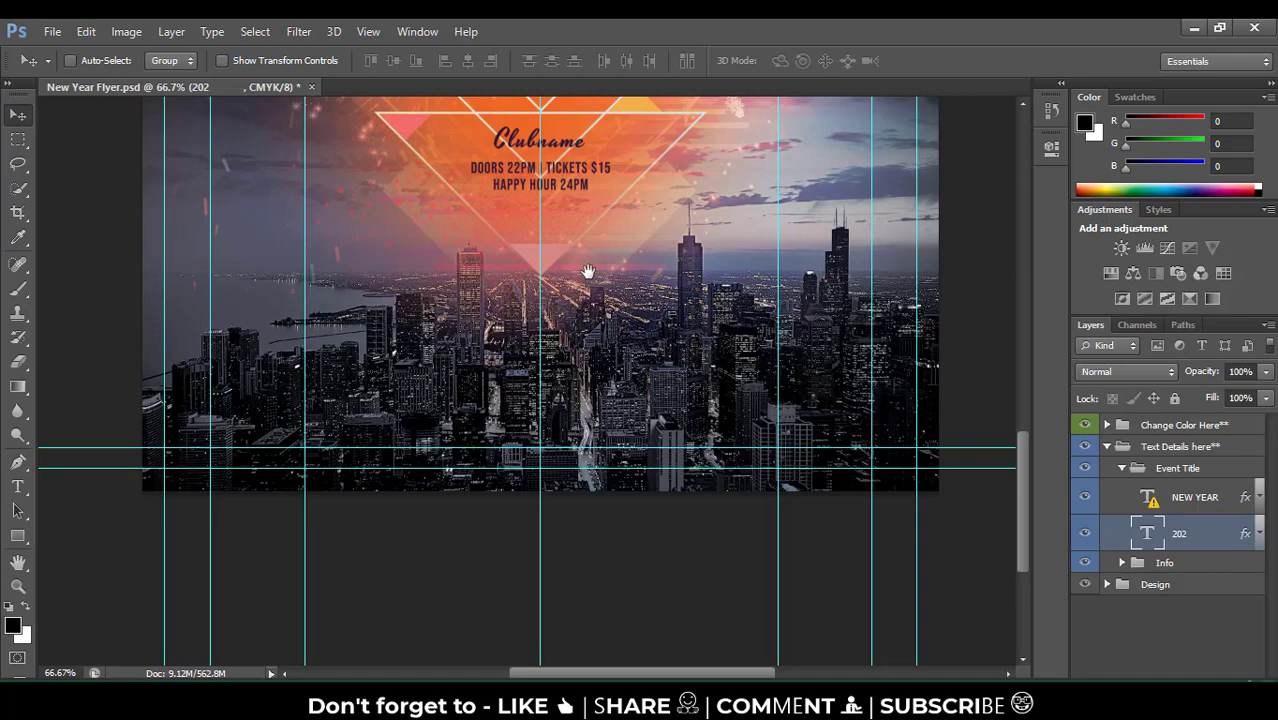
pyautogui.moveTo(588, 272); pyautogui.dragTo(619, 549)
pyautogui.scroll(3, 625, 328)
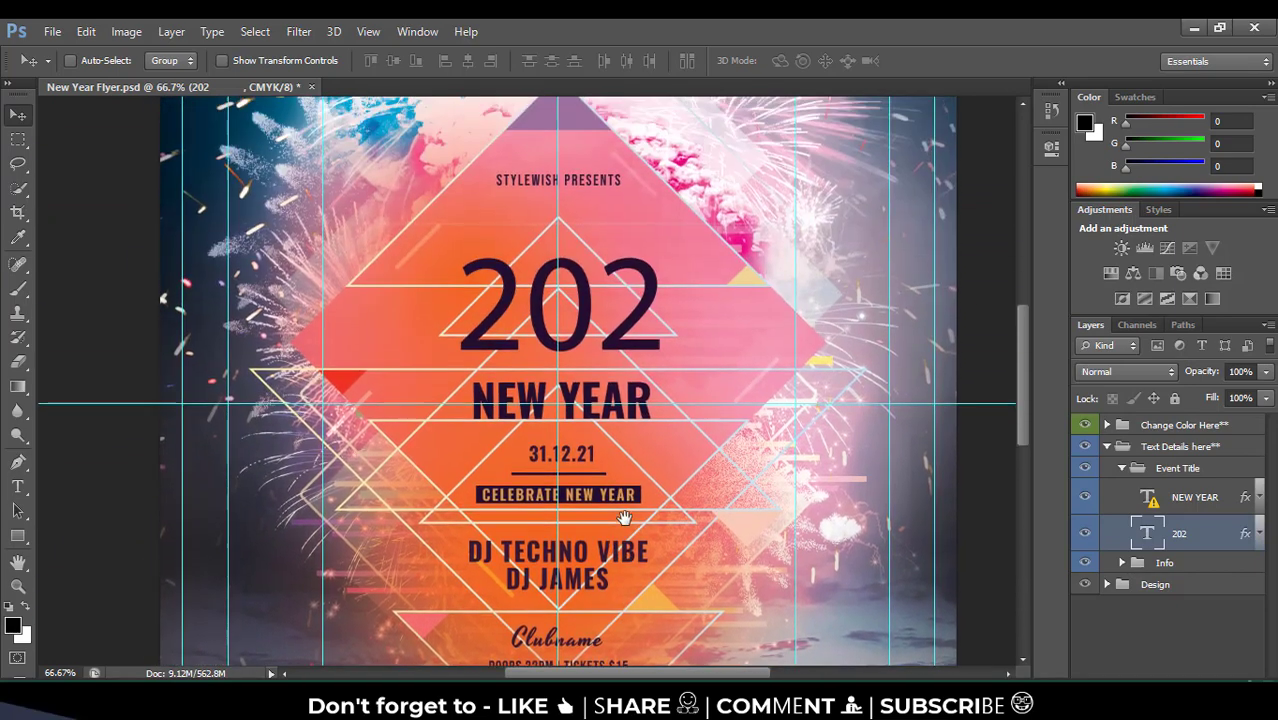
pyautogui.scroll(1, 595, 340)
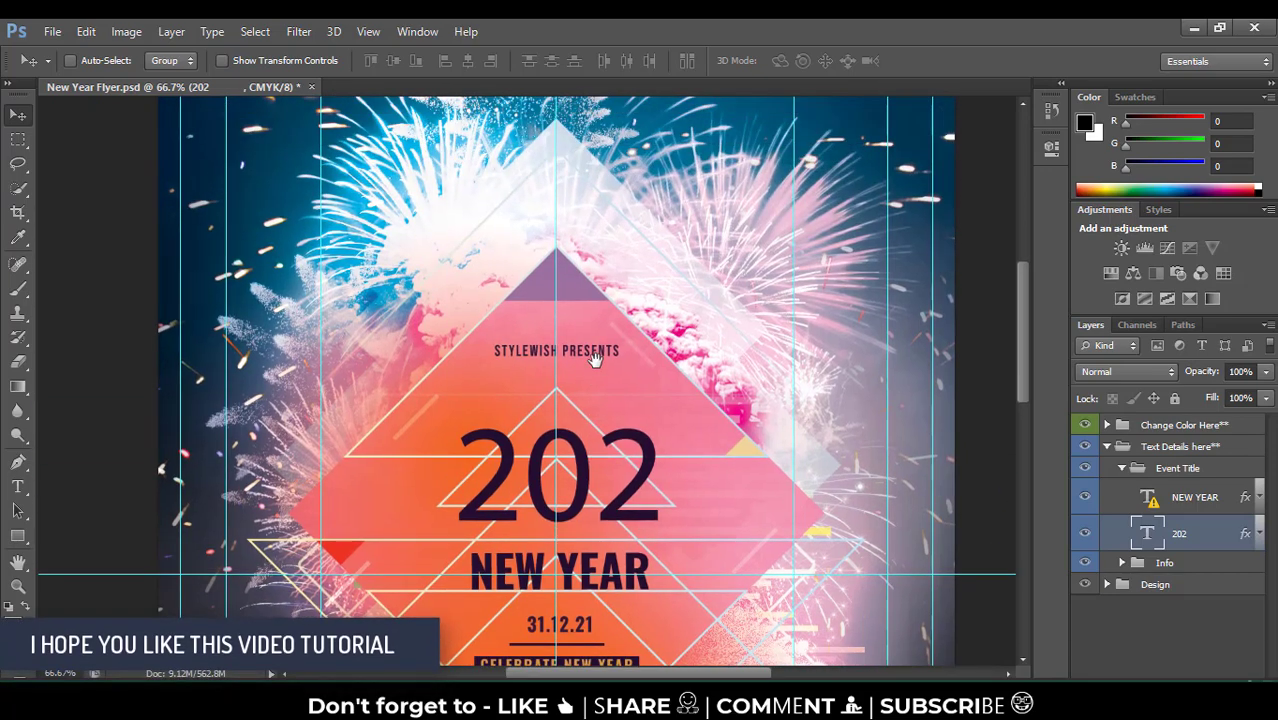
pyautogui.scroll(1, 594, 298)
pyautogui.scroll(-1, 585, 270)
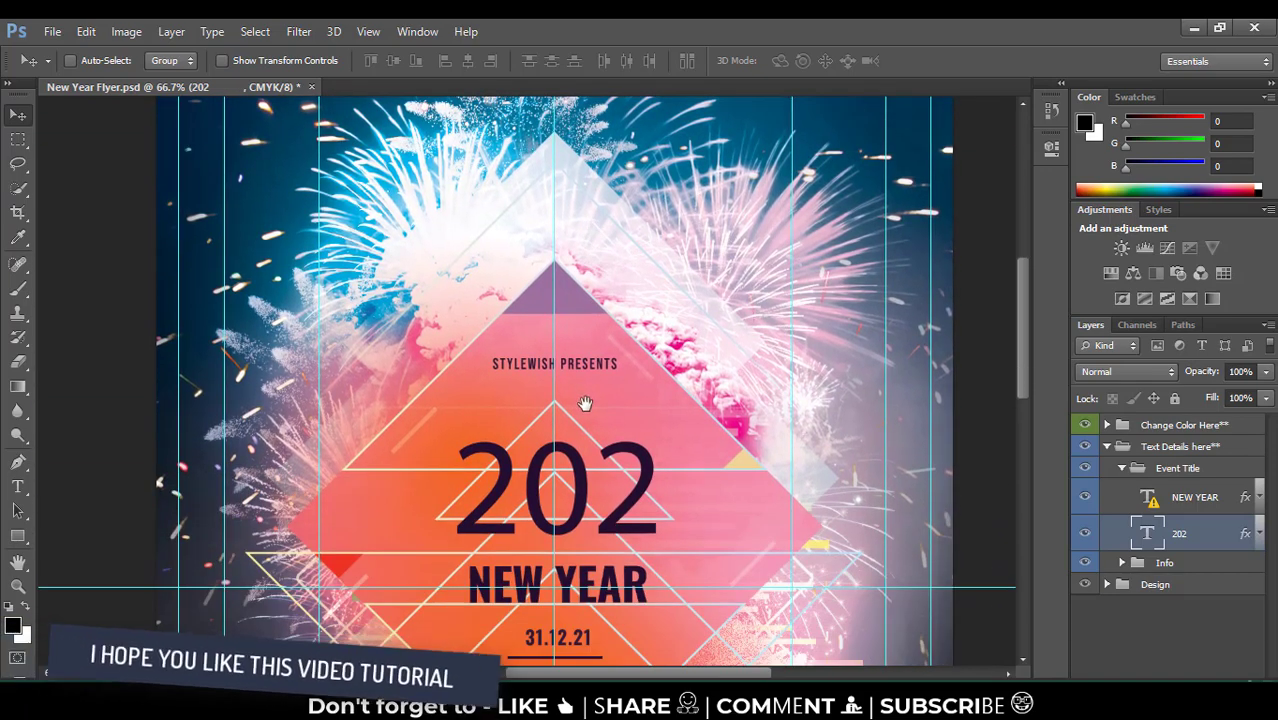
pyautogui.scroll(-2, 570, 223)
# Expand the Info group to find the date text layer
pyautogui.click(1152, 497)
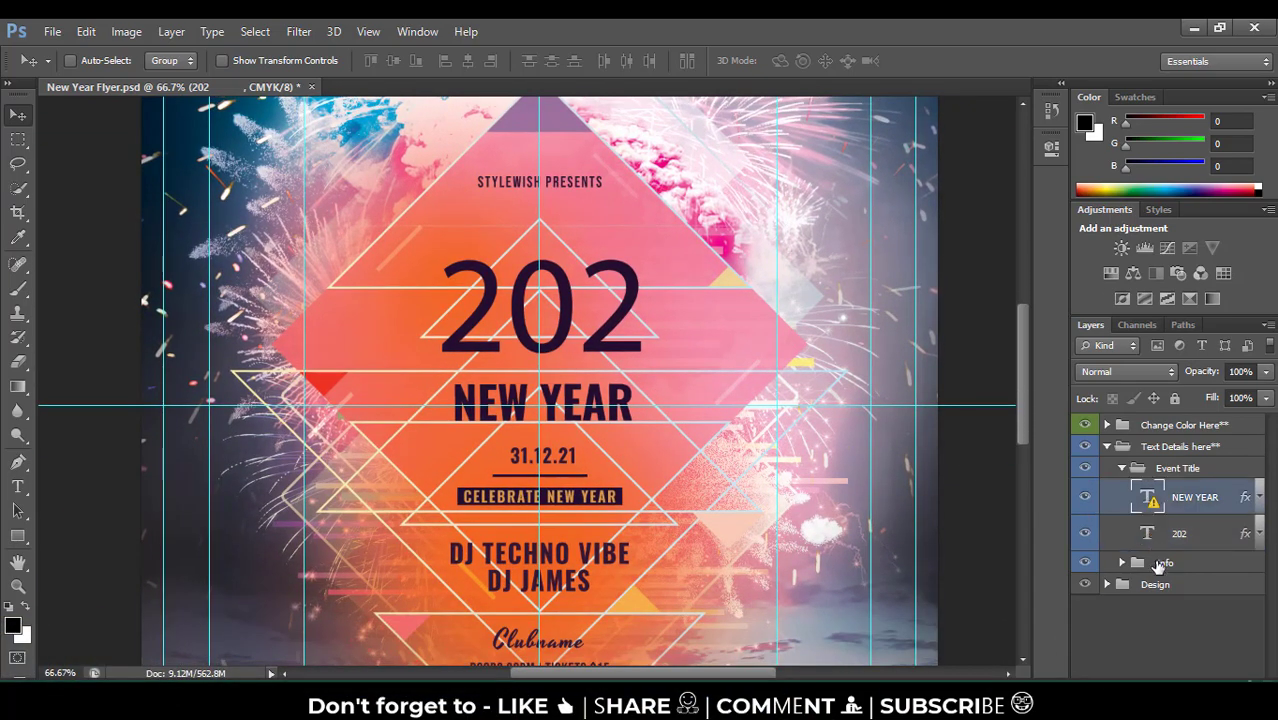
pyautogui.click(1120, 563)
pyautogui.scroll(-3, 1160, 620)
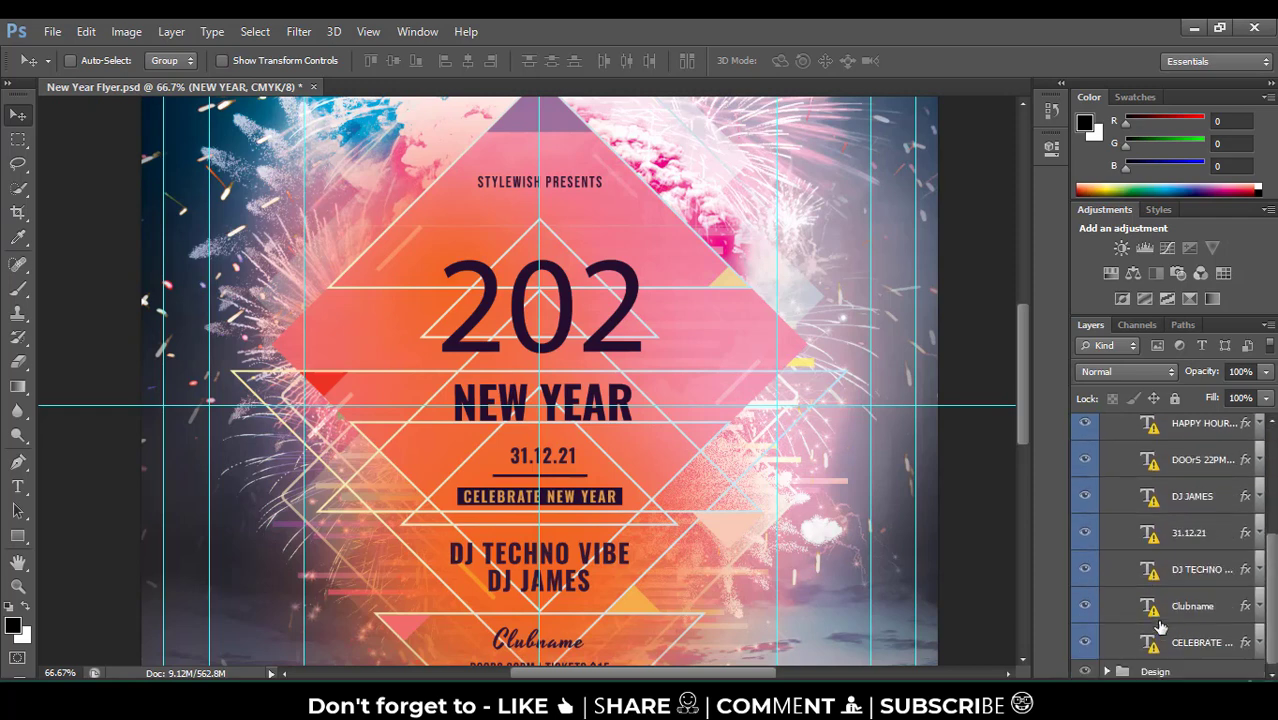
pyautogui.scroll(2, 1190, 620)
pyautogui.scroll(3, 1190, 600)
pyautogui.scroll(-3, 1190, 580)
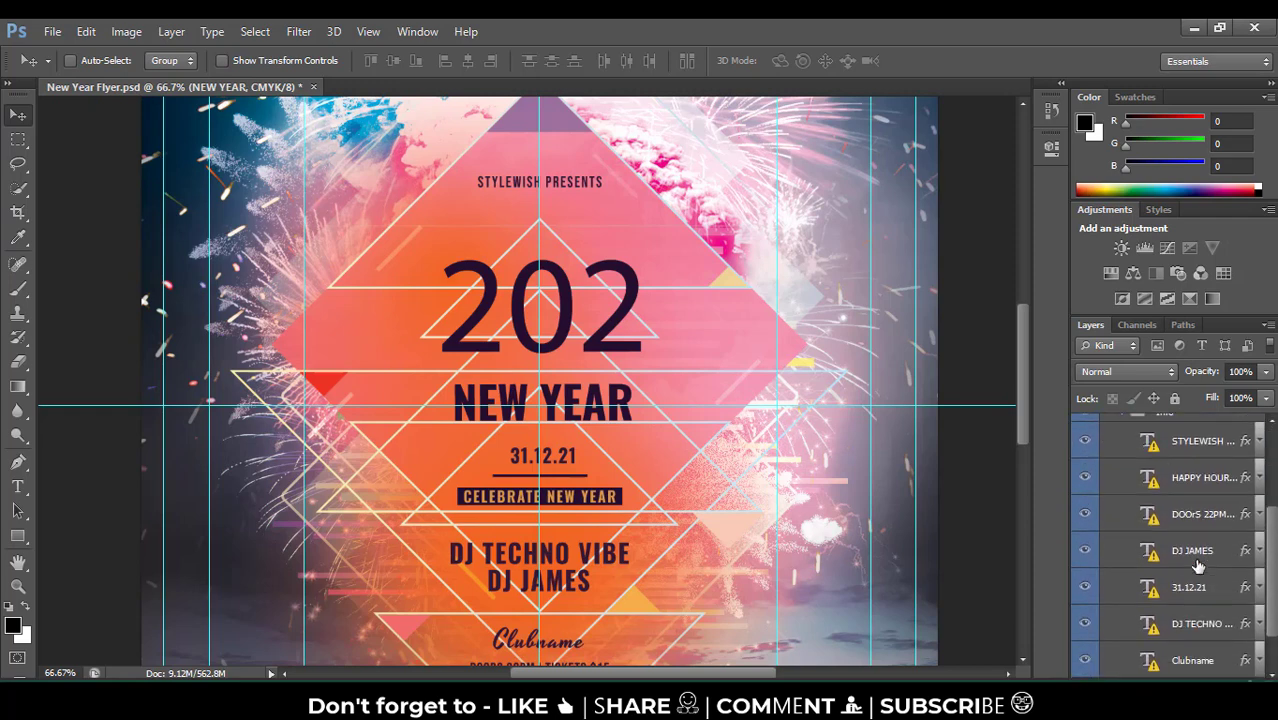
pyautogui.scroll(-2, 1190, 560)
# Retype the 31.12.21 date as 31.12.211 and commit the text edit
pyautogui.doubleClick(1148, 535)
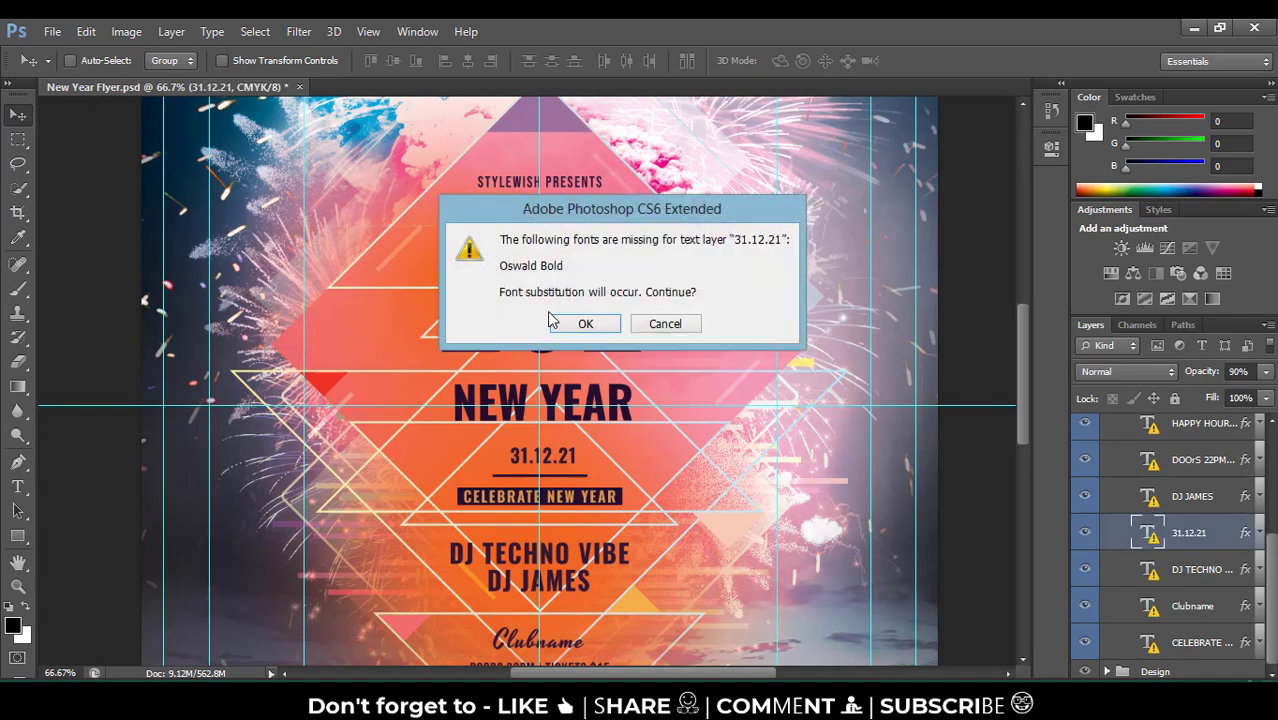
pyautogui.click(576, 324)
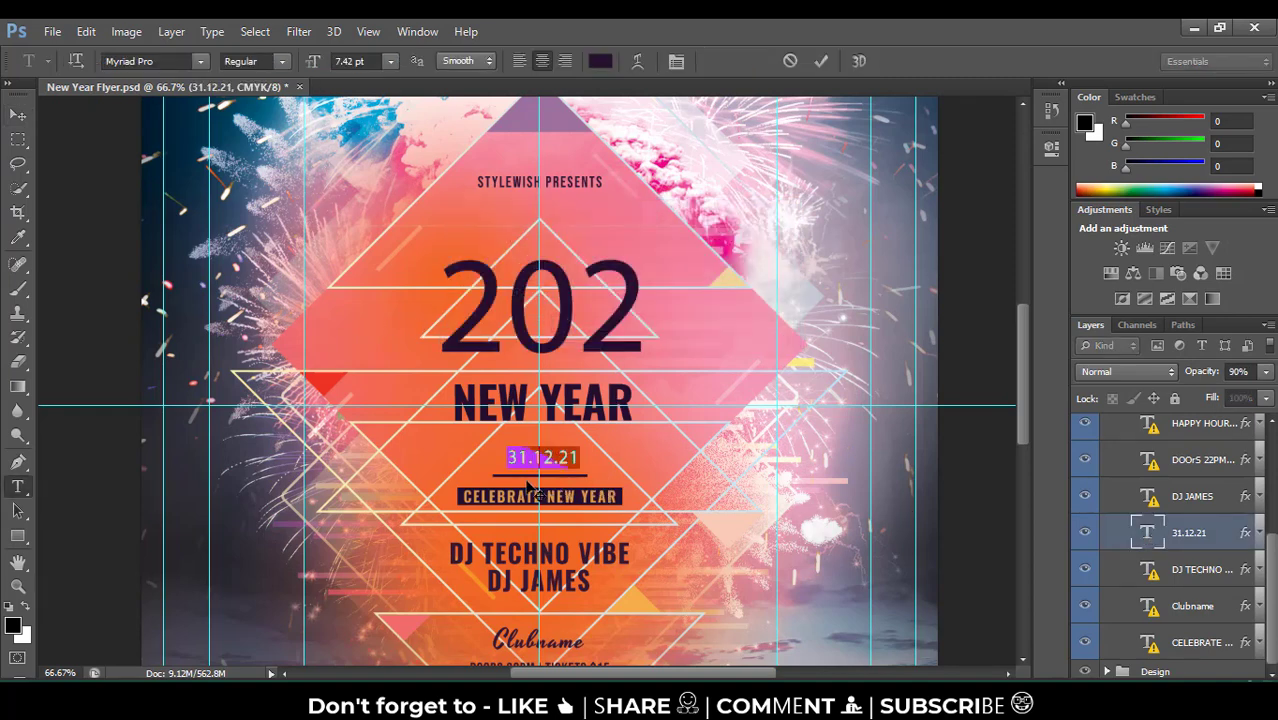
pyautogui.write('31.12.21')
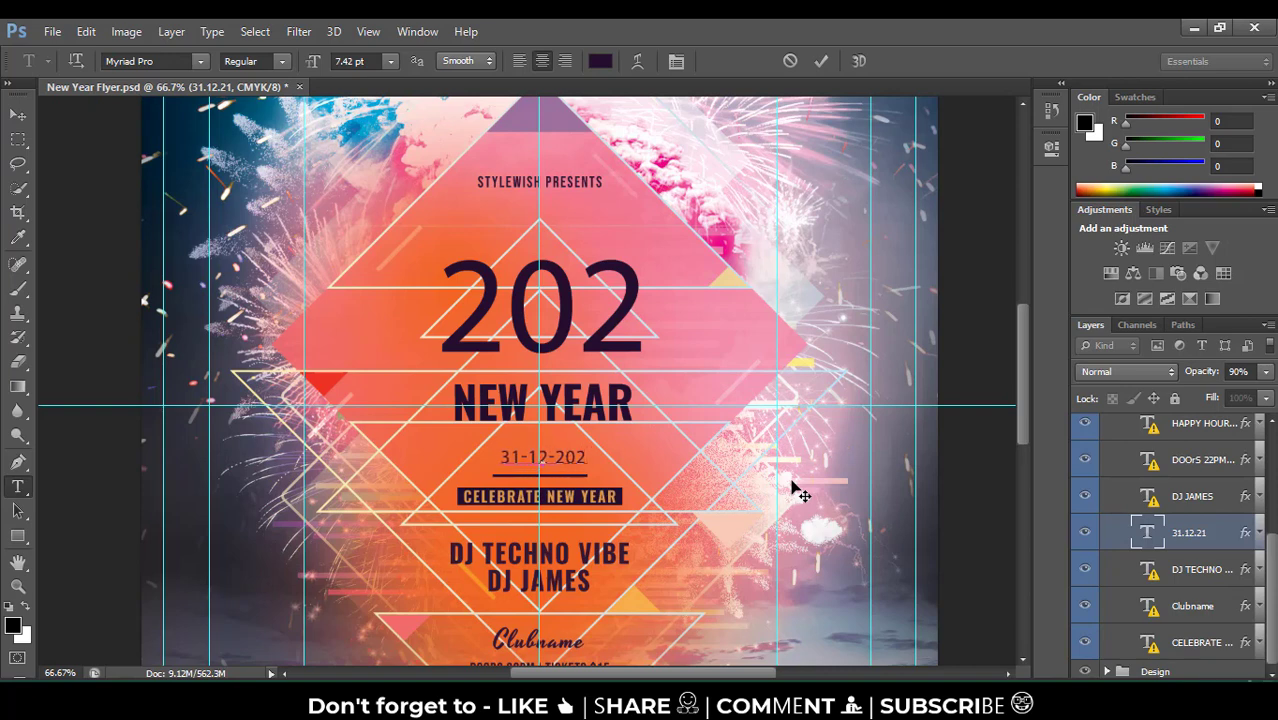
pyautogui.write('1')
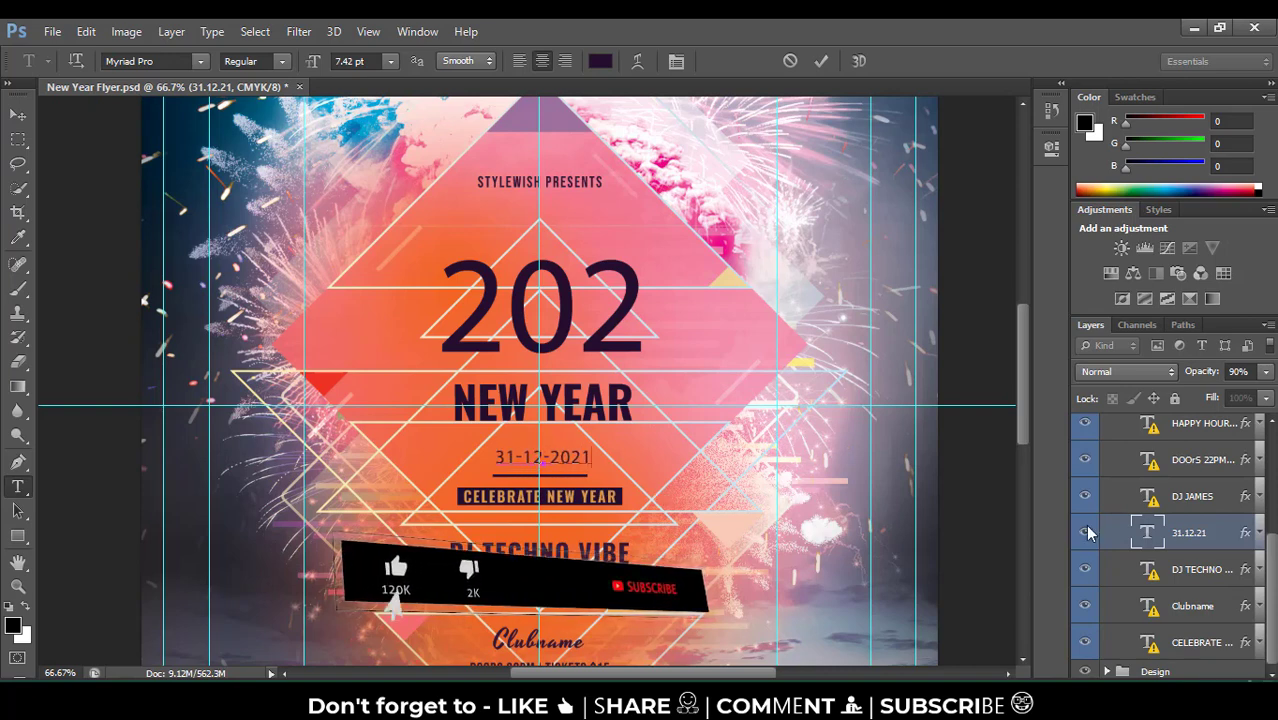
pyautogui.scroll(-5, 668, 388)
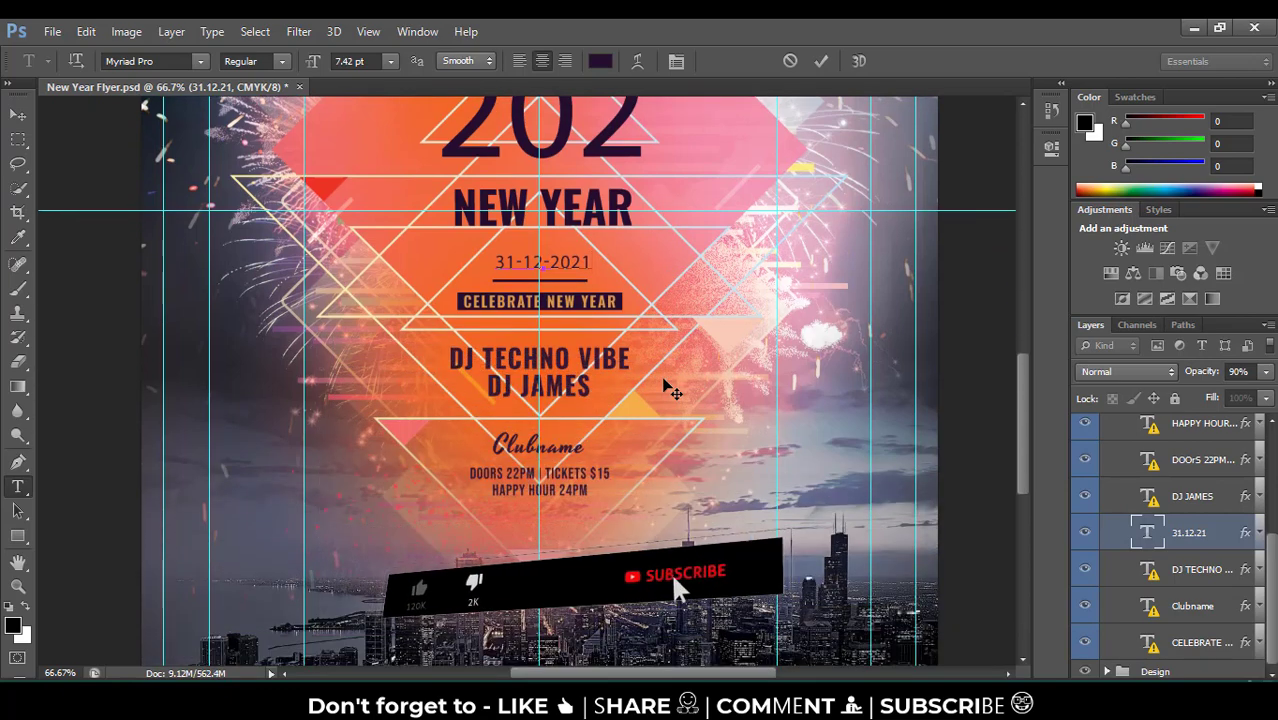
pyautogui.hotkey('ctrl', '-')
pyautogui.hotkey('ctrl', '-')
pyautogui.hotkey('ctrl', '-')
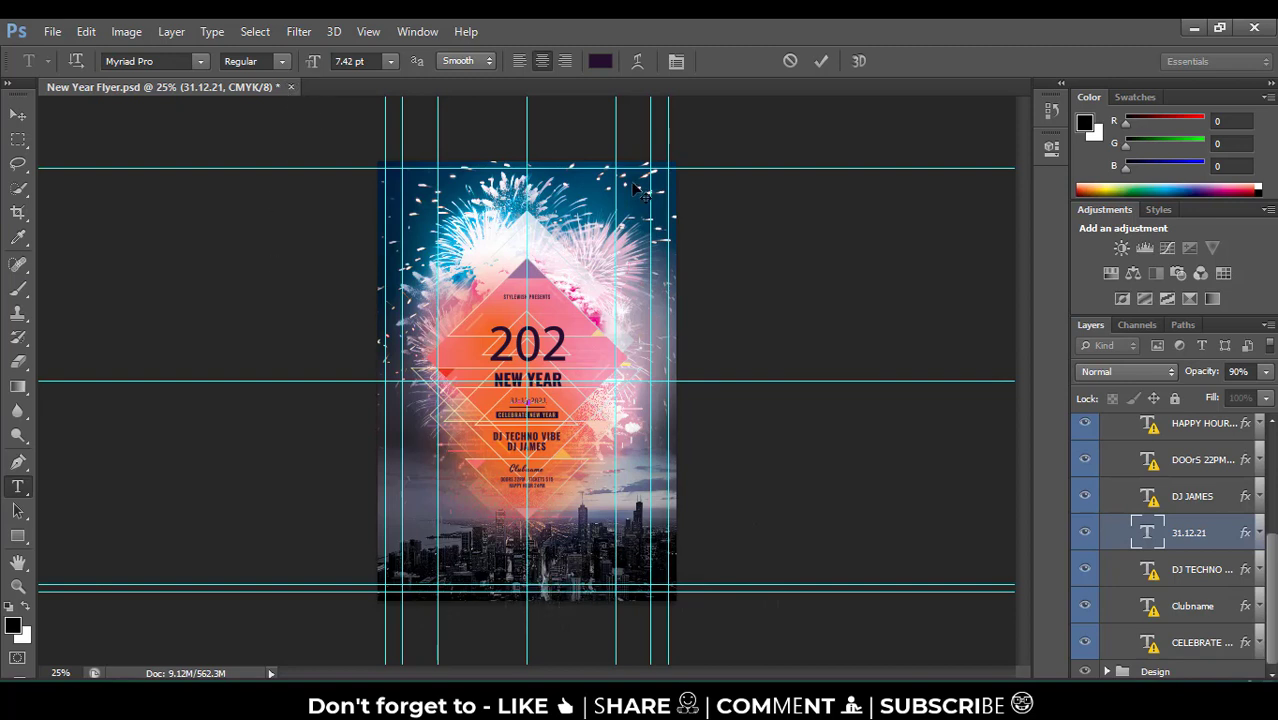
pyautogui.hotkey('ctrl', 'Return')
pyautogui.press('v')
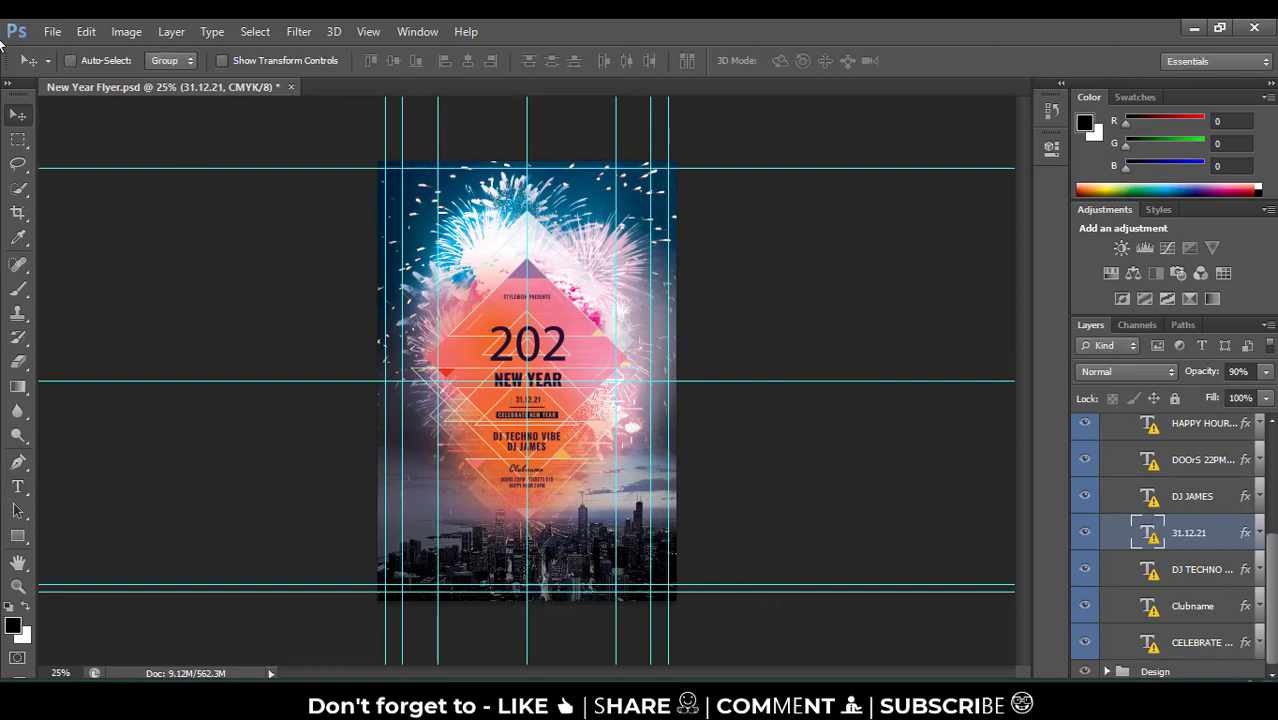
# Close the flyer without saving and open A5 01 from the happy new year 2022 Banner folder
pyautogui.click(291, 88)
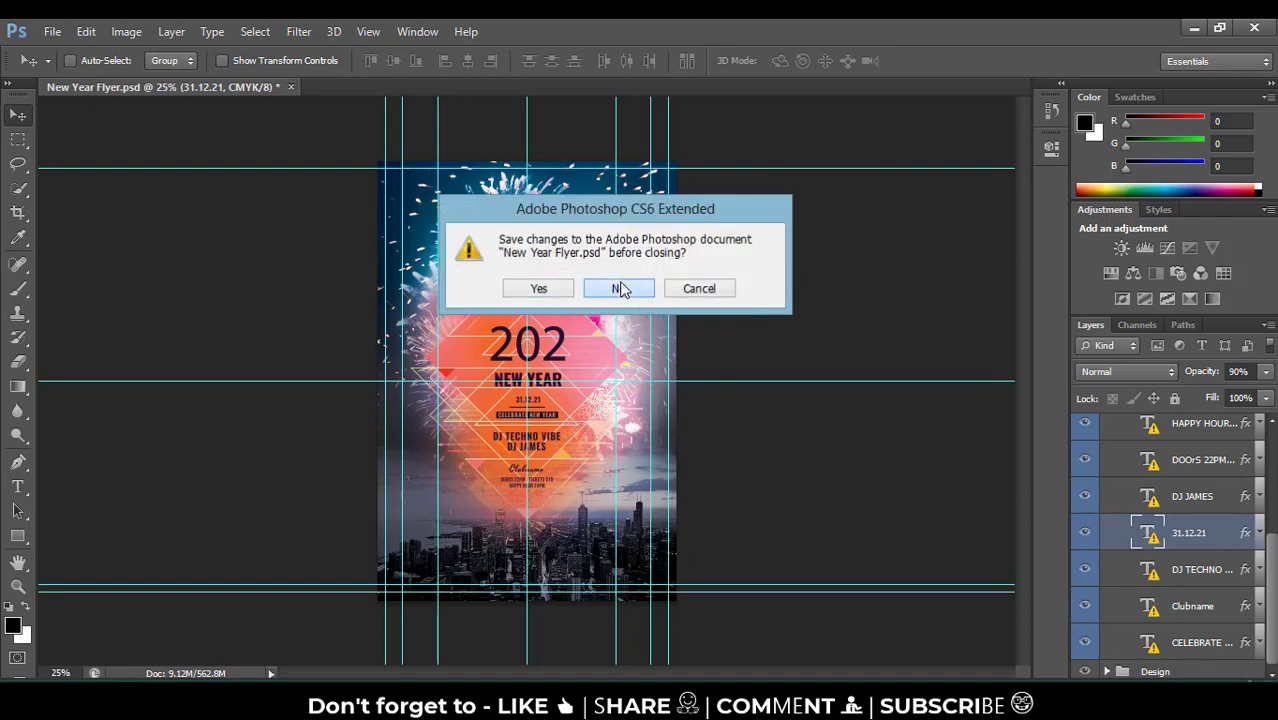
pyautogui.click(618, 294)
pyautogui.click(1198, 29)
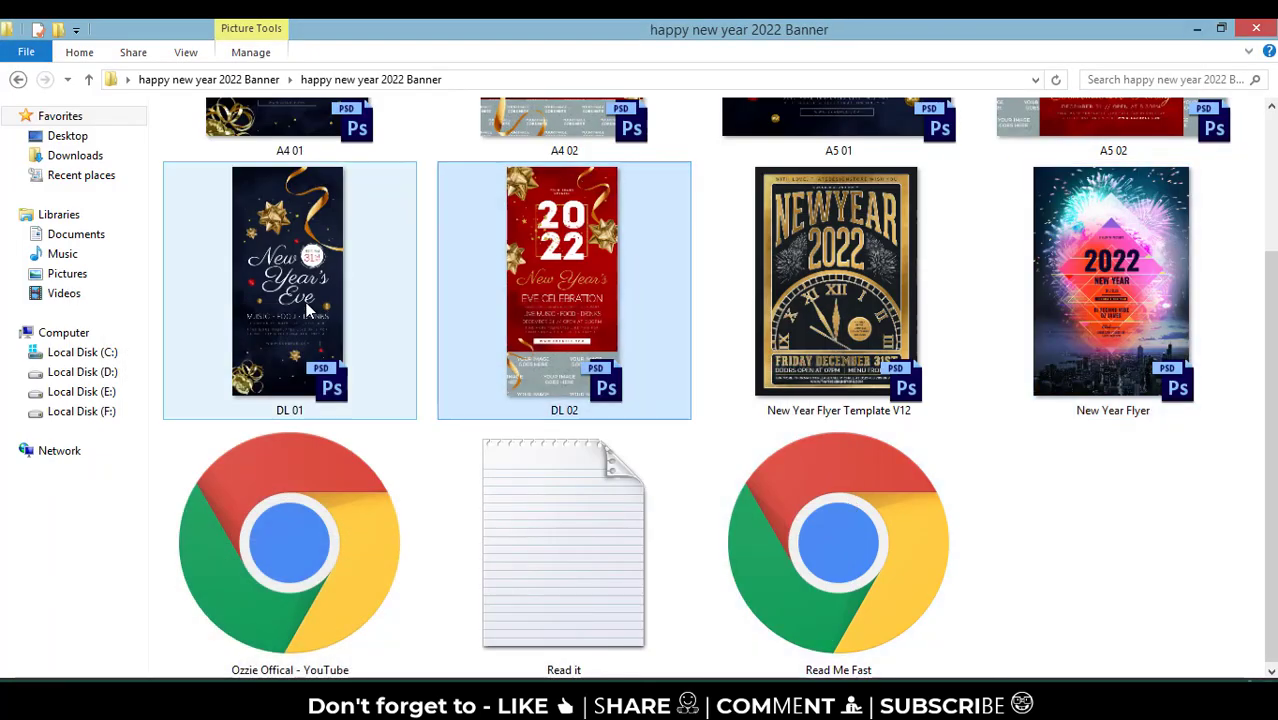
pyautogui.press('BackSpace')
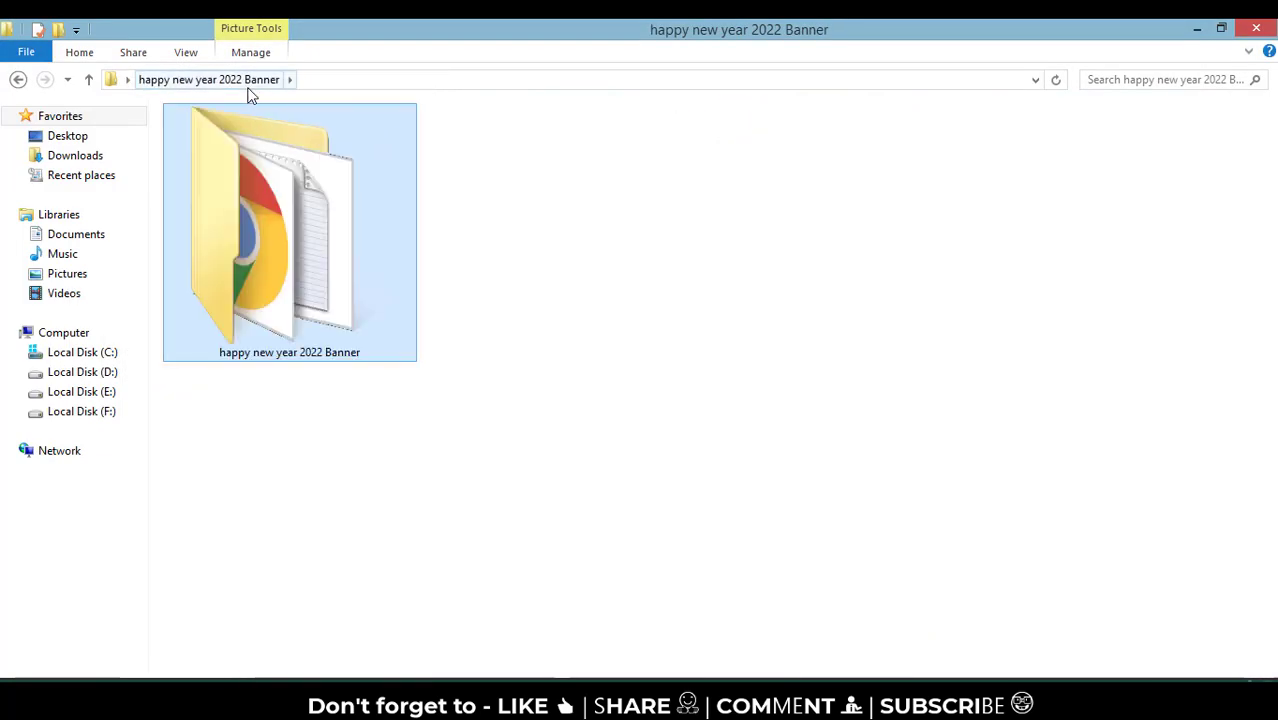
pyautogui.doubleClick(285, 245)
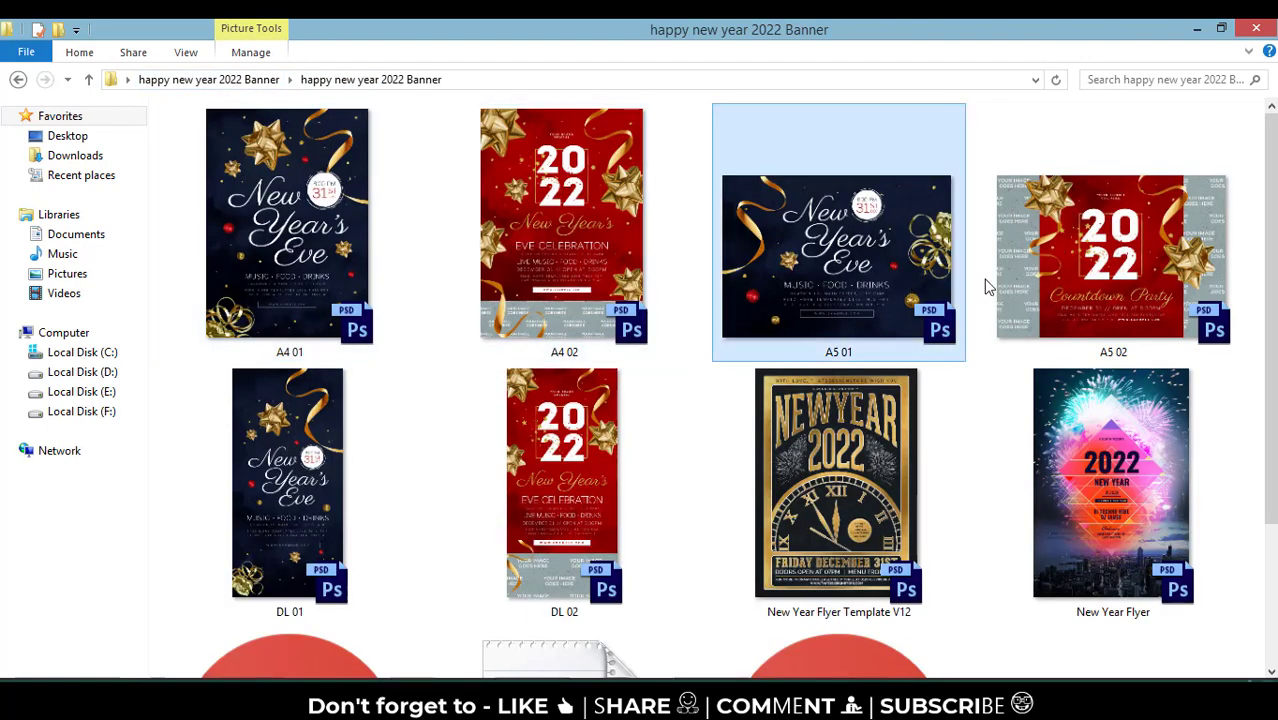
pyautogui.doubleClick(879, 245)
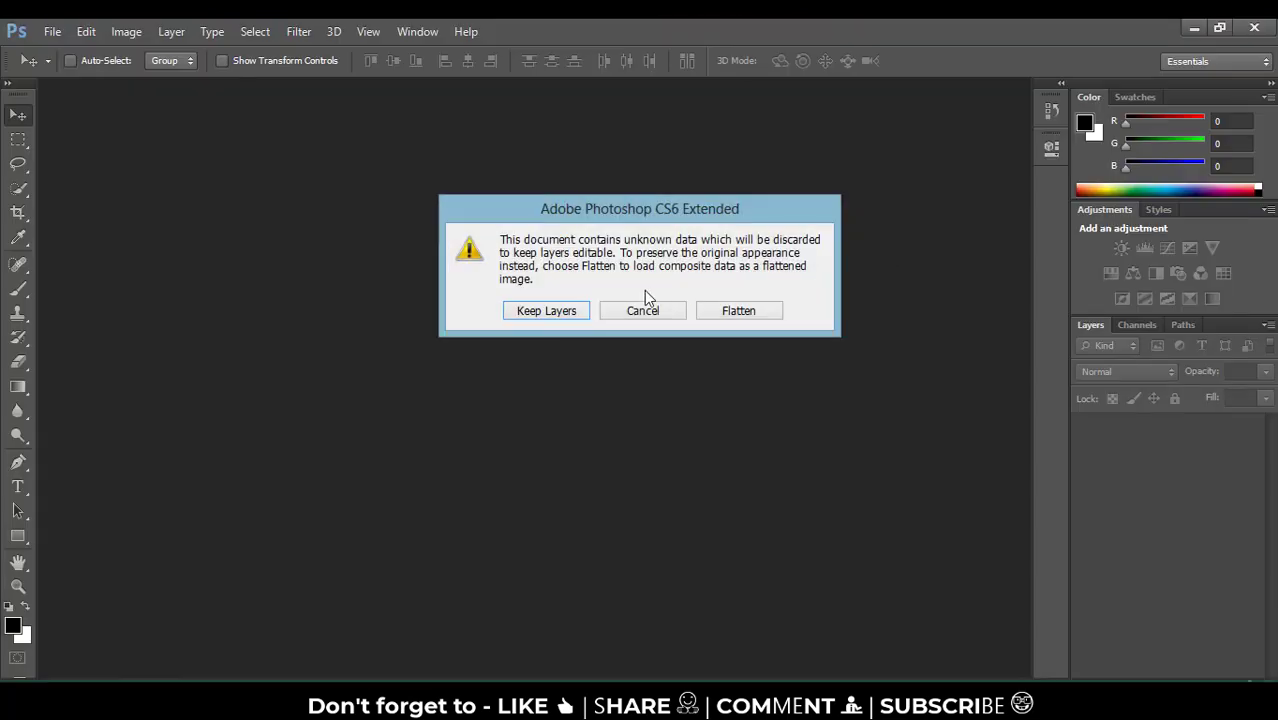
# Open A5 01 with layers kept, then toggle the Title and 8:00 PM badge groups' visibility
pyautogui.click(547, 311)
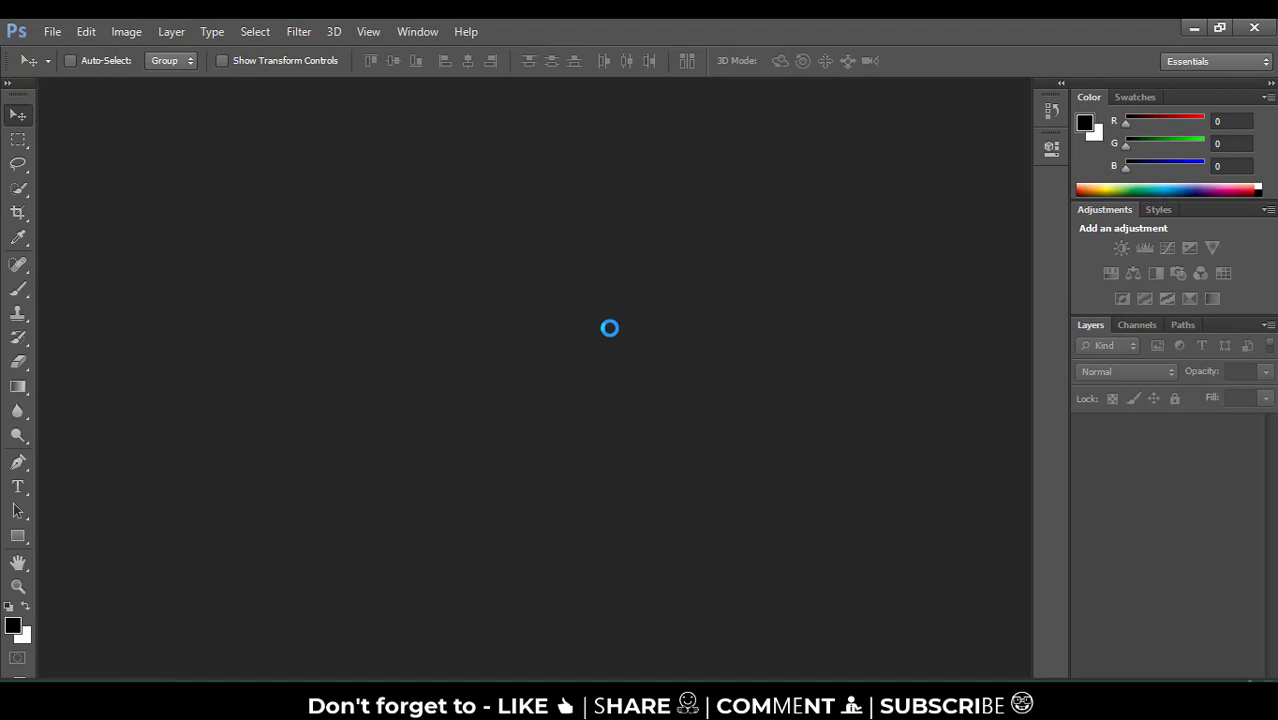
pyautogui.click(634, 302)
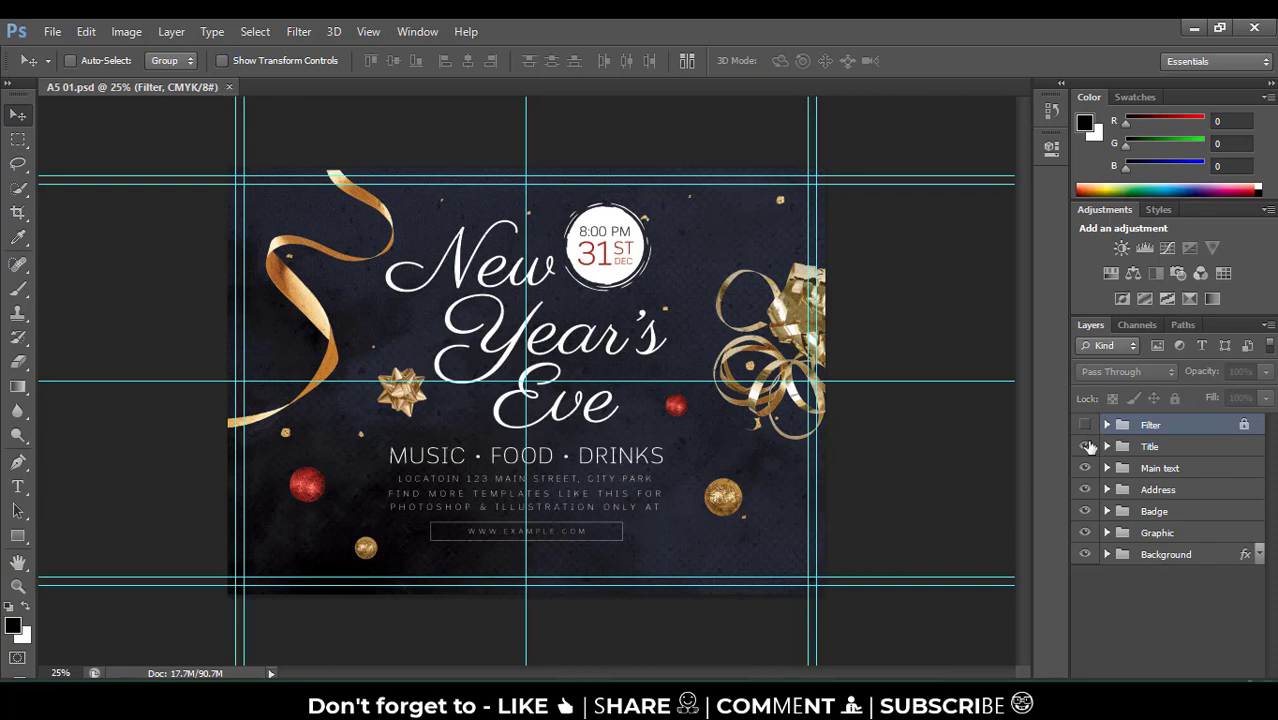
pyautogui.click(1086, 446)
pyautogui.click(1086, 489)
pyautogui.click(1086, 511)
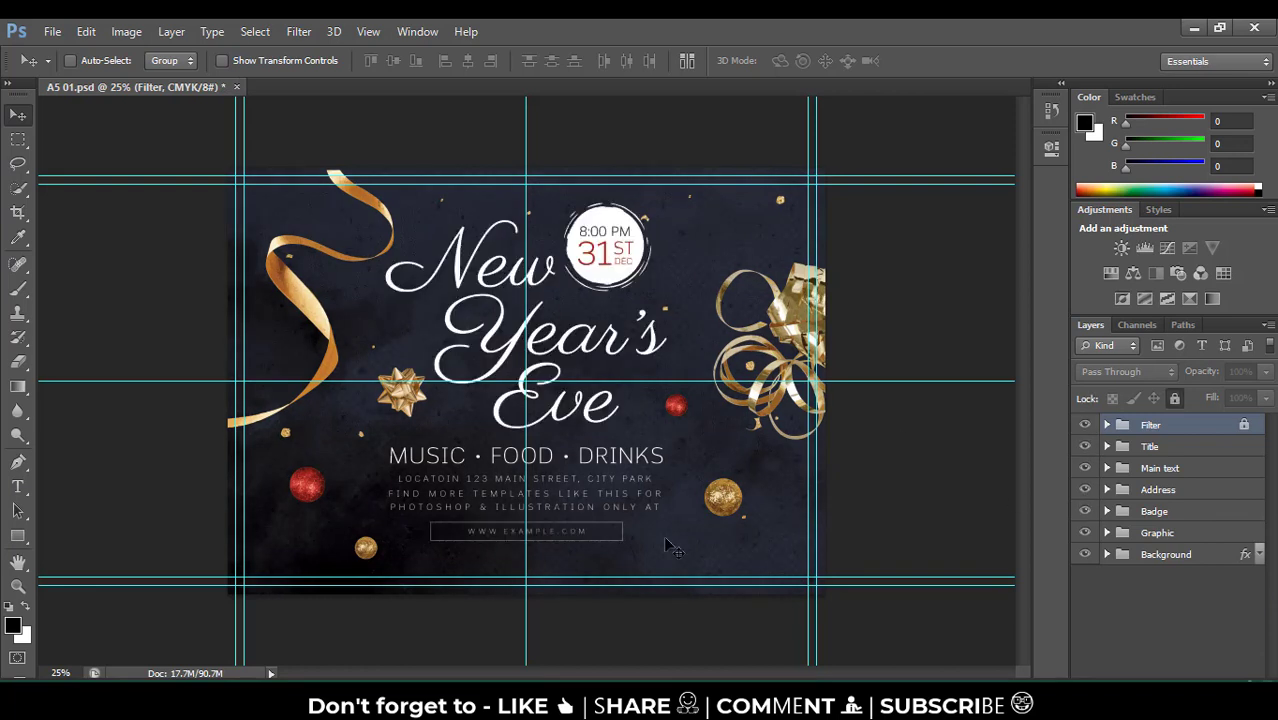